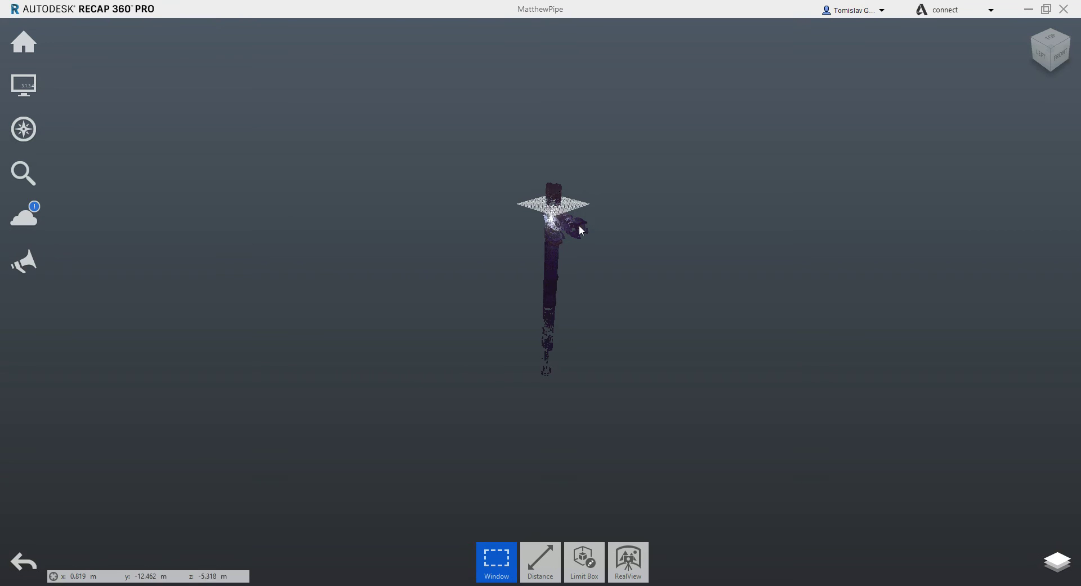
# Zoom, pan and orbit the MatthewPipe point cloud round to a front view.
pyautogui.scroll(3, 555, 212)
pyautogui.scroll(-3, 536, 200)
pyautogui.moveTo(597, 370); pyautogui.dragTo(596, 337, button='middle')
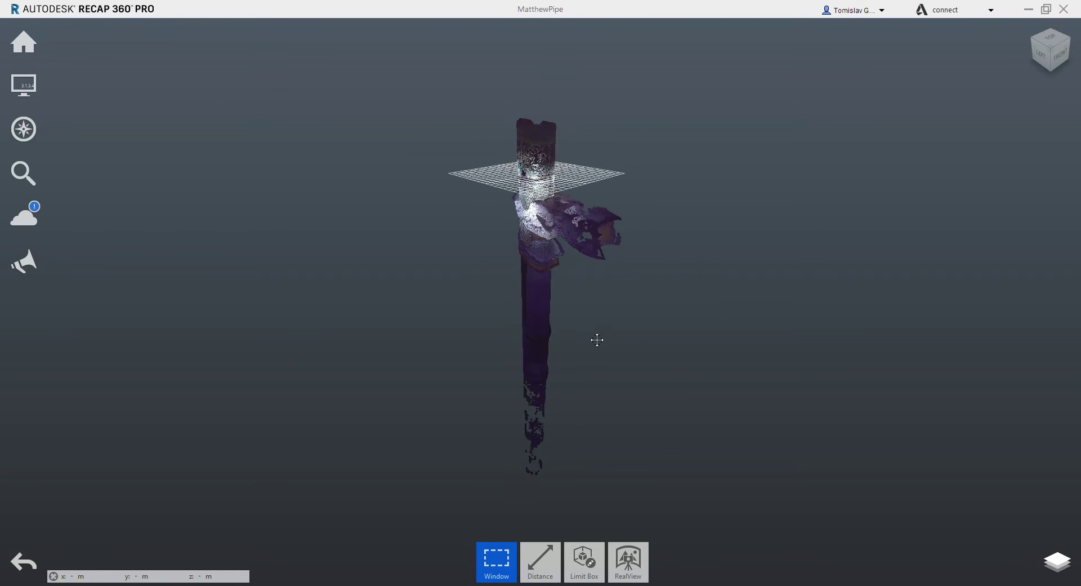
pyautogui.scroll(3, 558, 198)
pyautogui.moveTo(557, 198); pyautogui.dragTo(653, 280)
pyautogui.moveTo(736, 331); pyautogui.dragTo(545, 259)
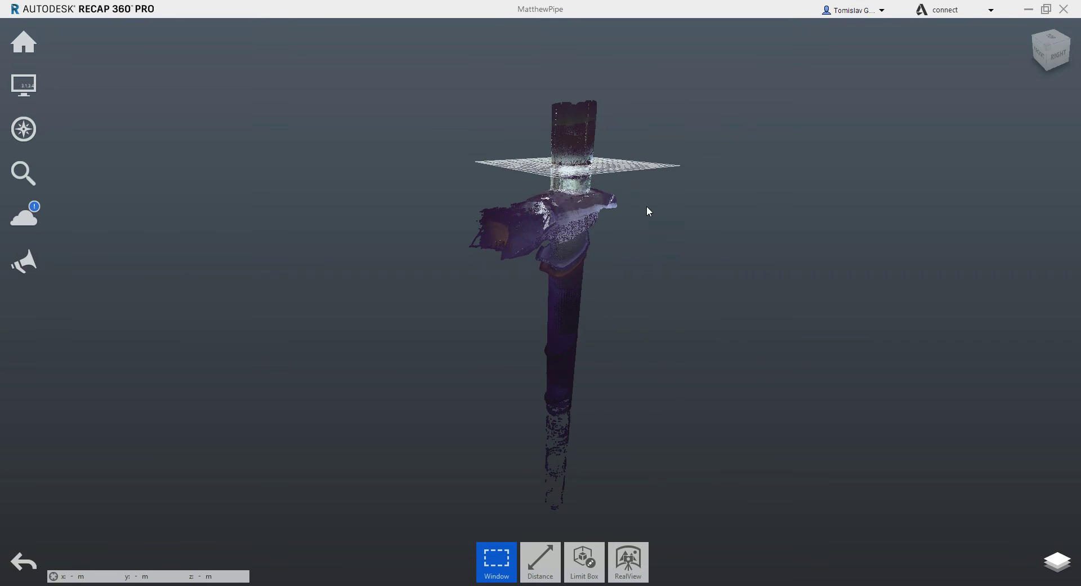
pyautogui.scroll(5, 516, 230)
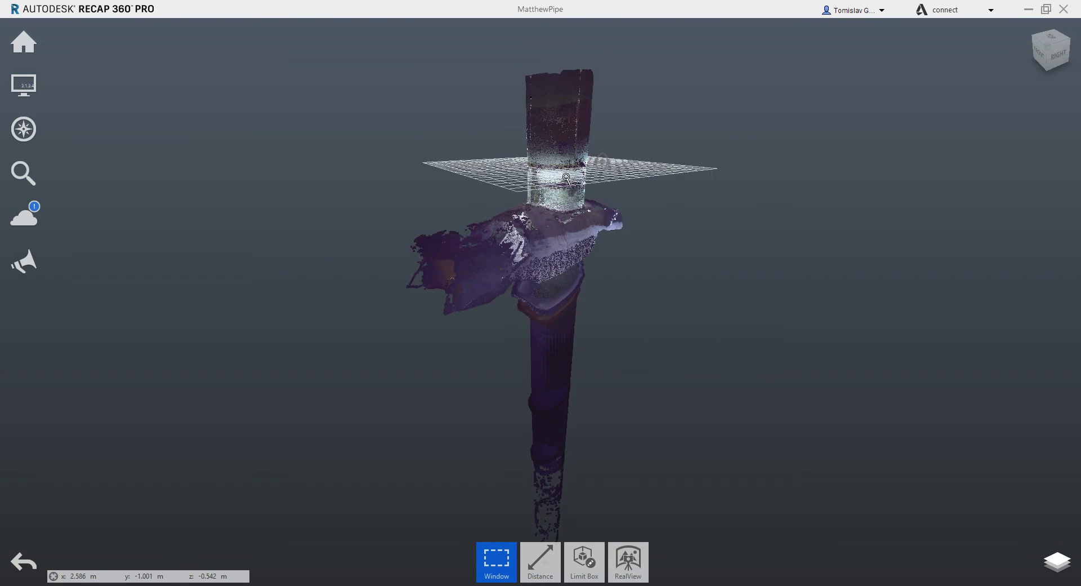
pyautogui.scroll(-5, 516, 229)
pyautogui.moveTo(620, 276)
pyautogui.mouseDown()
pyautogui.moveTo(719, 275)
pyautogui.moveTo(542, 309)
pyautogui.moveTo(654, 311)
pyautogui.moveTo(585, 253)
pyautogui.moveTo(606, 293)
pyautogui.moveTo(641, 295)
pyautogui.moveTo(608, 287)
pyautogui.mouseUp()
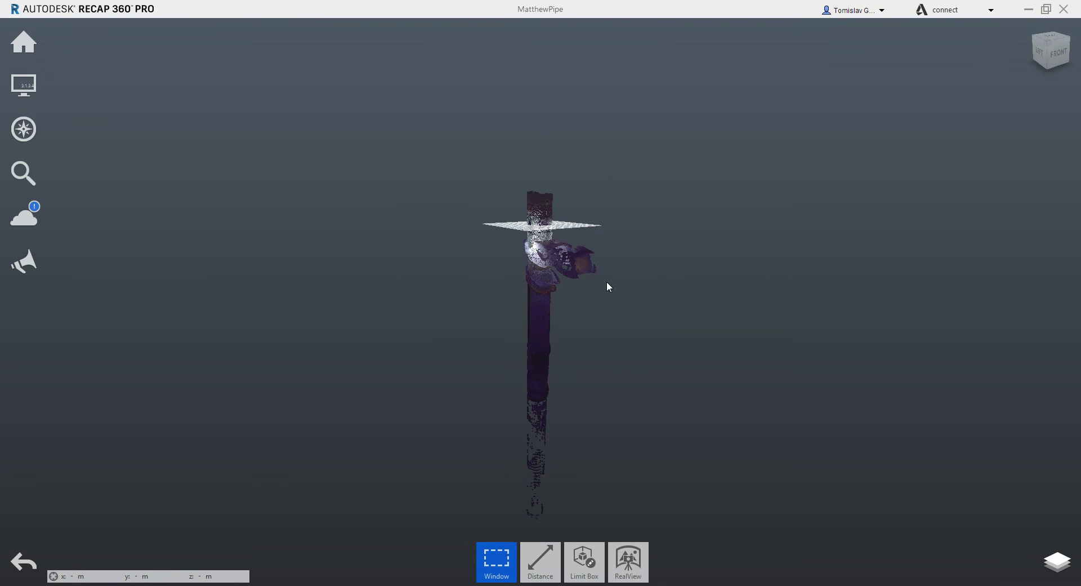
pyautogui.moveTo(625, 336); pyautogui.dragTo(630, 296, button='middle')
# Look down into the pipe, step into its scan position, then return to the 3D cloud.
pyautogui.scroll(5, 625, 236)
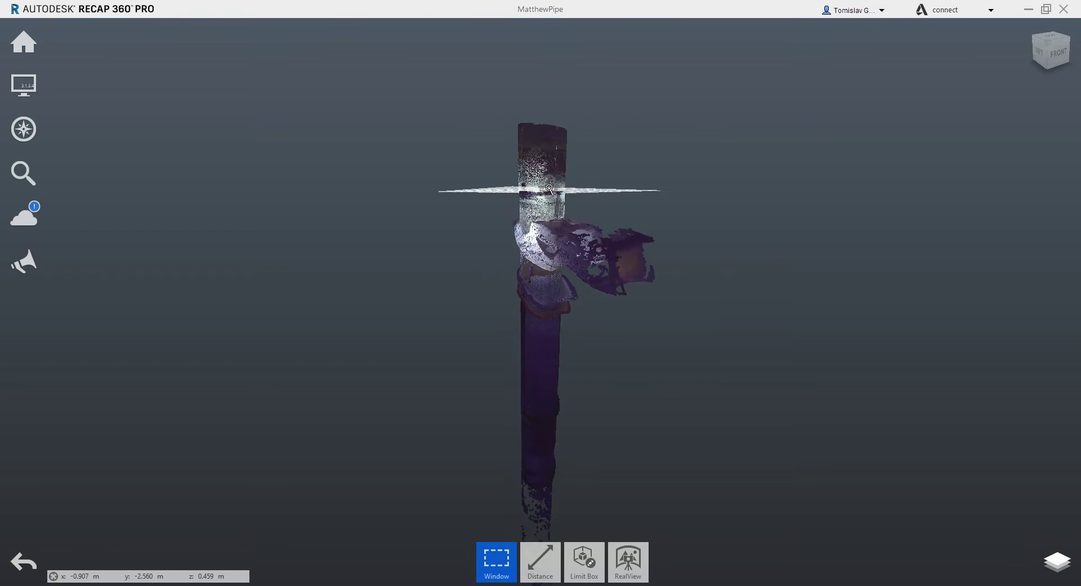
pyautogui.moveTo(625, 237); pyautogui.dragTo(647, 281)
pyautogui.scroll(4, 577, 308)
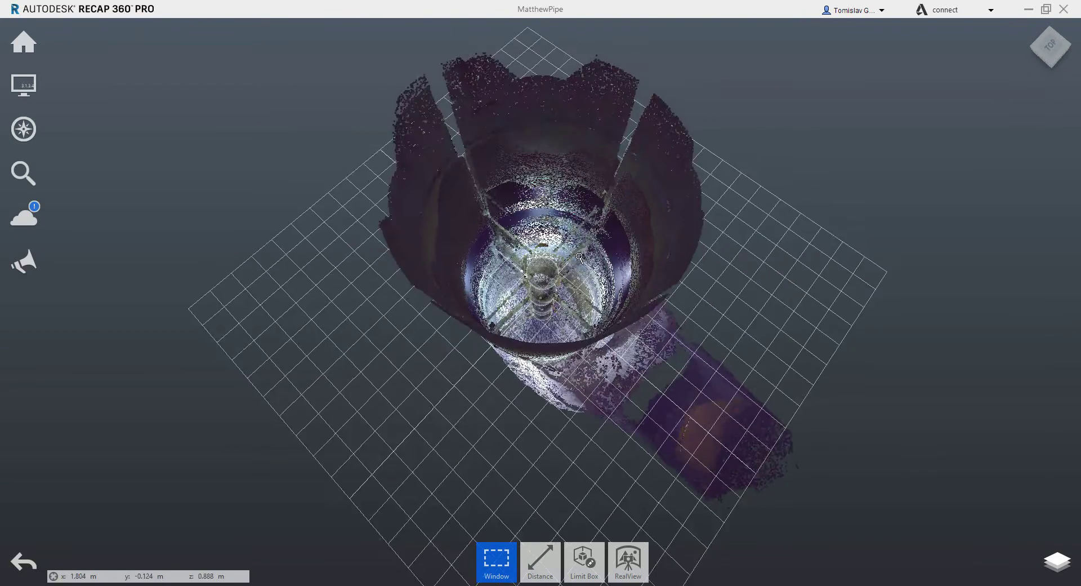
pyautogui.moveTo(577, 308); pyautogui.dragTo(545, 266)
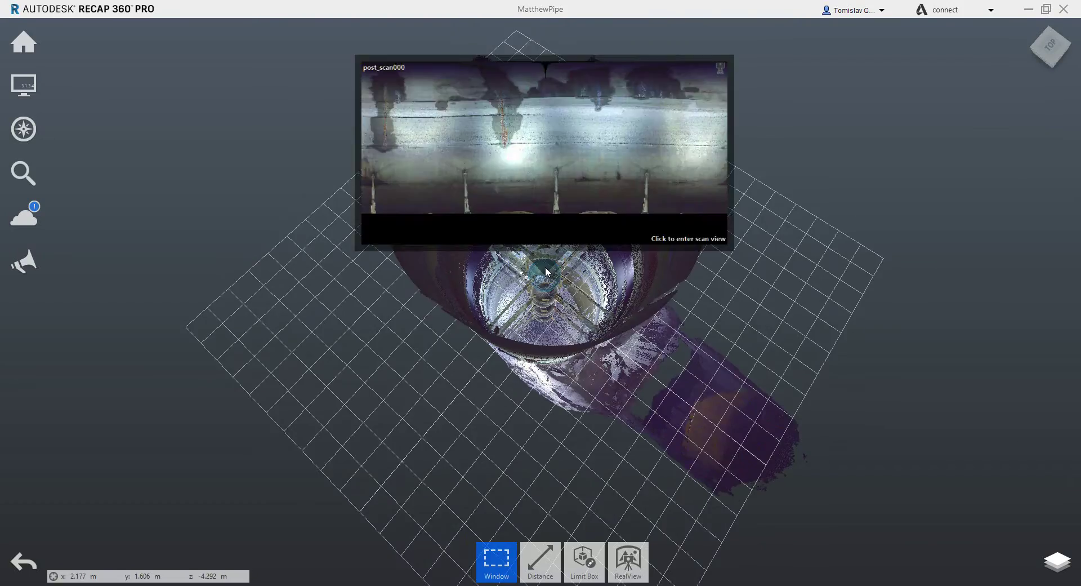
pyautogui.click(545, 266)
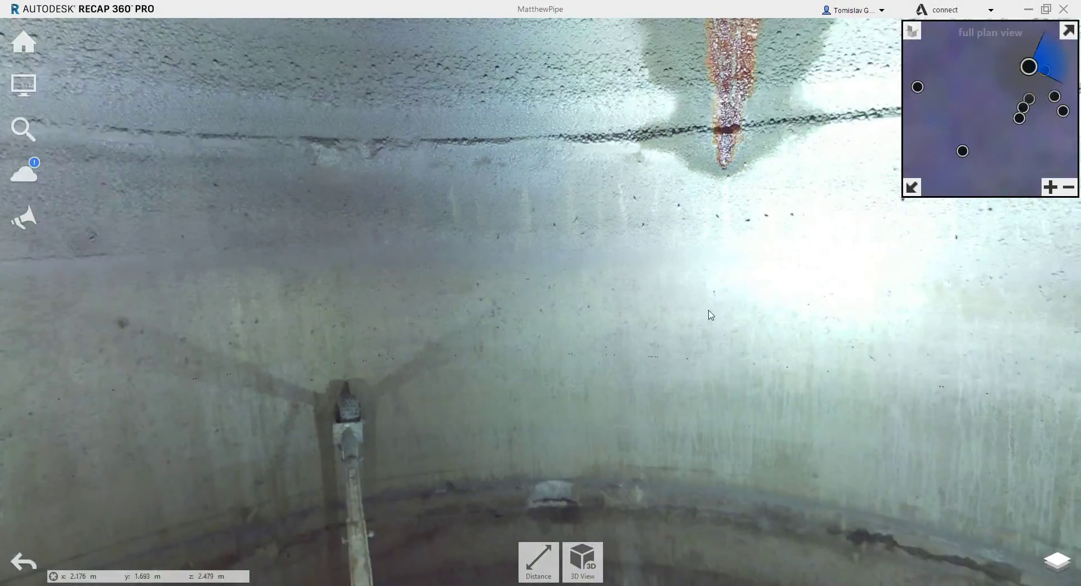
pyautogui.moveTo(710, 315); pyautogui.dragTo(621, 281)
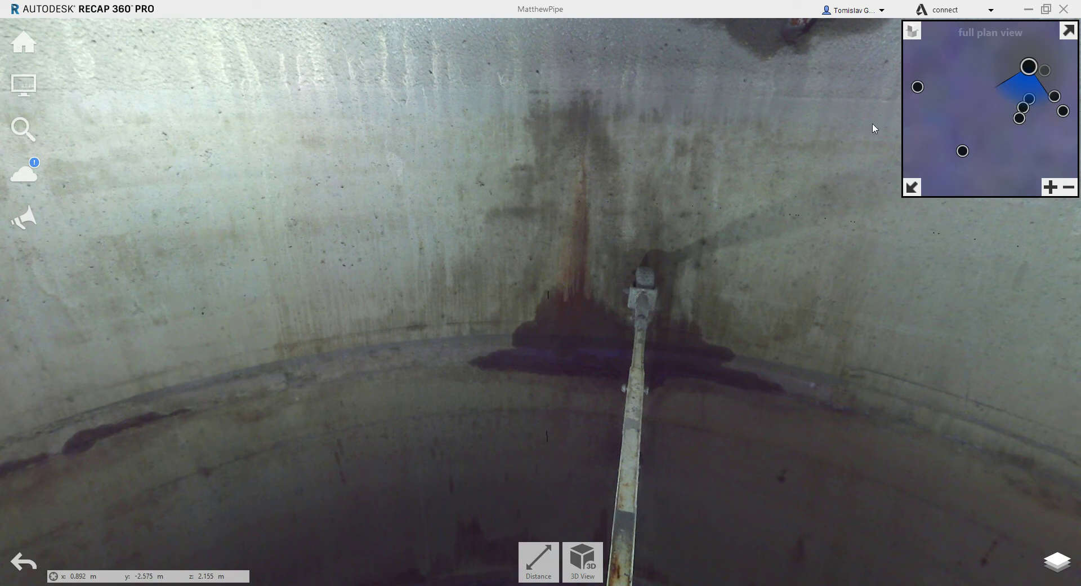
pyautogui.click(24, 42)
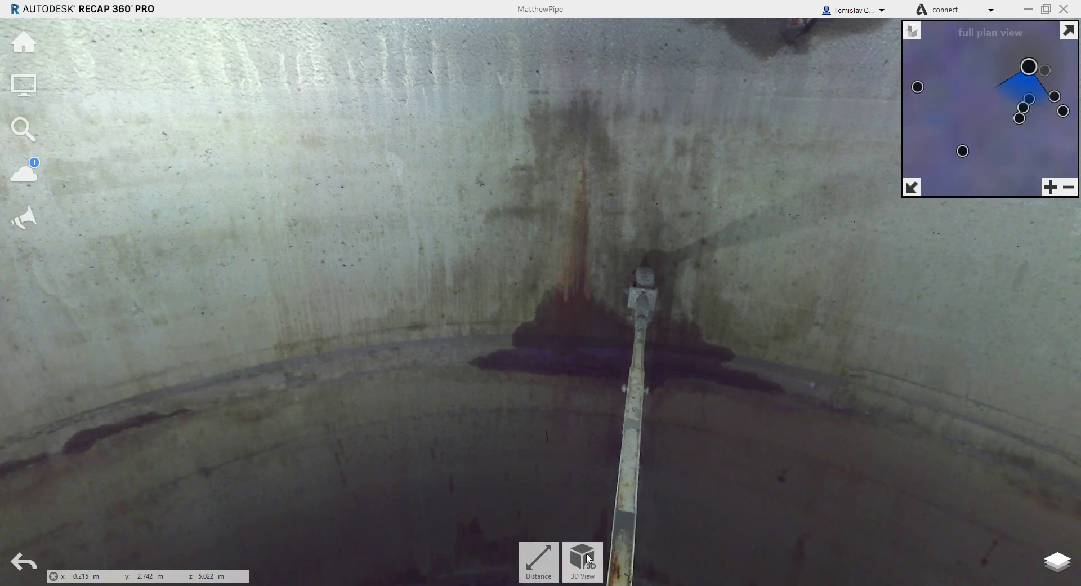
pyautogui.doubleClick(557, 264)
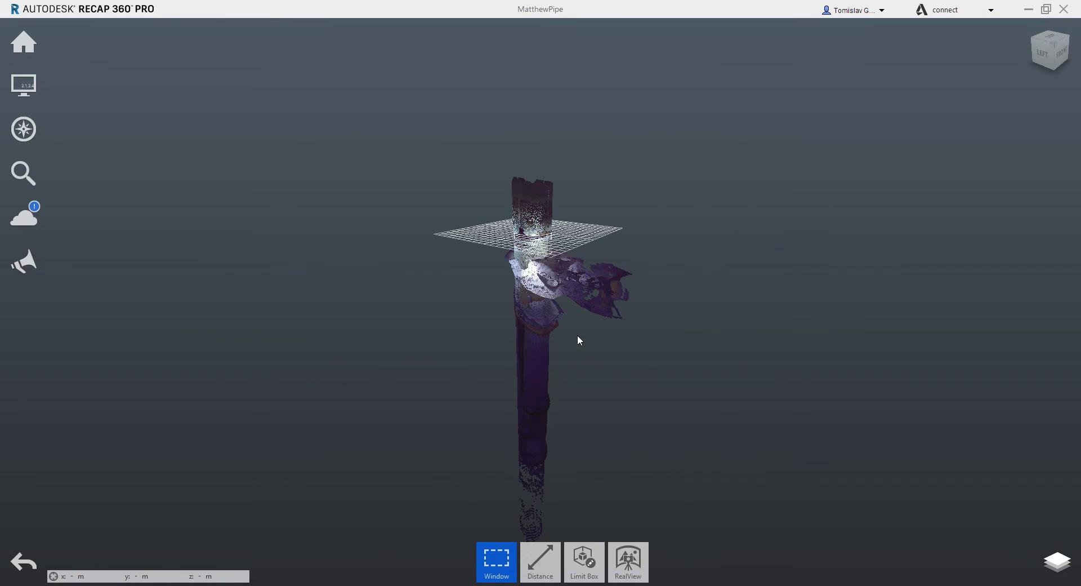
# Go back to the start screen and bring up a moved, enlarged Open Project dialog.
pyautogui.click(30, 53)
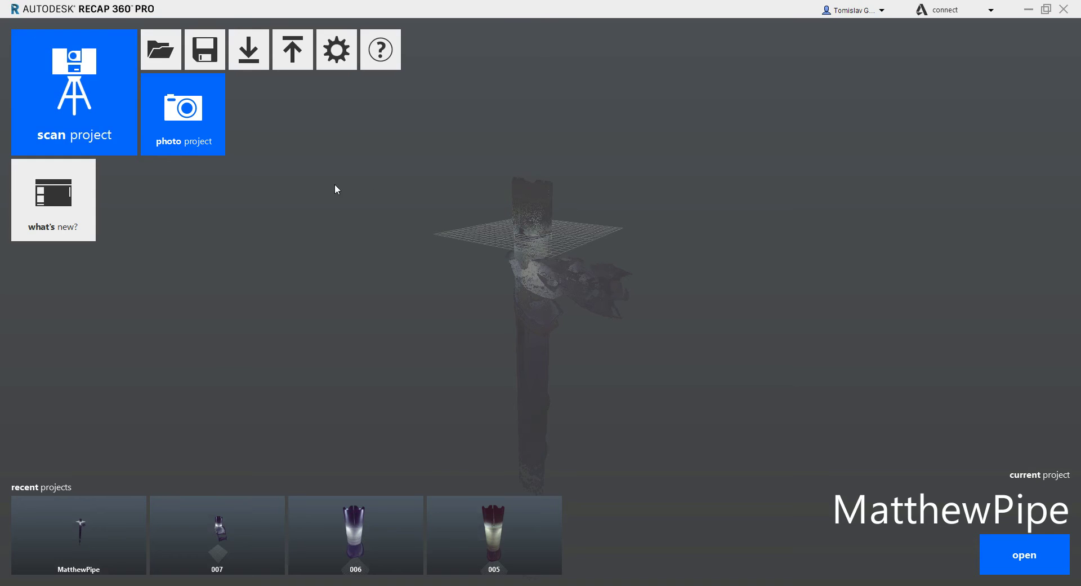
pyautogui.hotkey('ctrl', 'o')
pyautogui.moveTo(364, 115); pyautogui.dragTo(702, 37)
pyautogui.moveTo(707, 404); pyautogui.dragTo(714, 468)
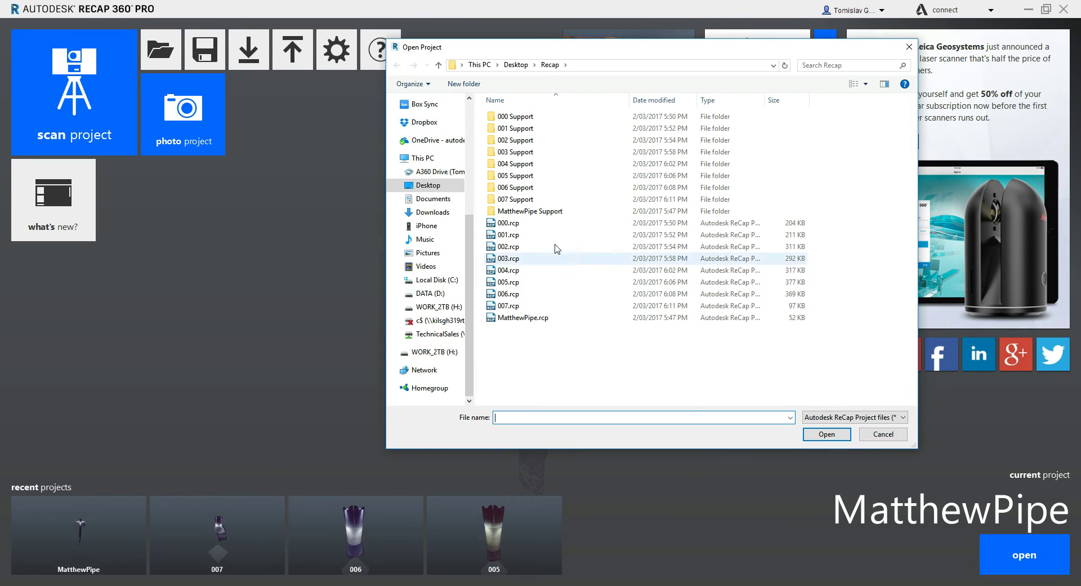
# Browse the 001, 002, 003, 000 and 007.rcp files, then cancel without opening.
pyautogui.click(543, 234)
pyautogui.click(551, 248)
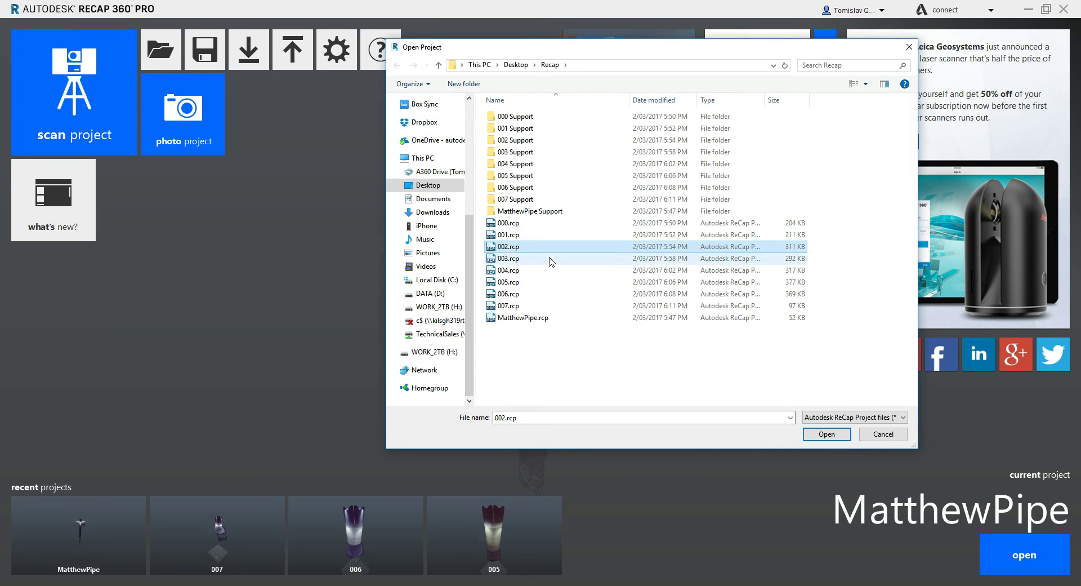
pyautogui.click(552, 258)
pyautogui.click(548, 225)
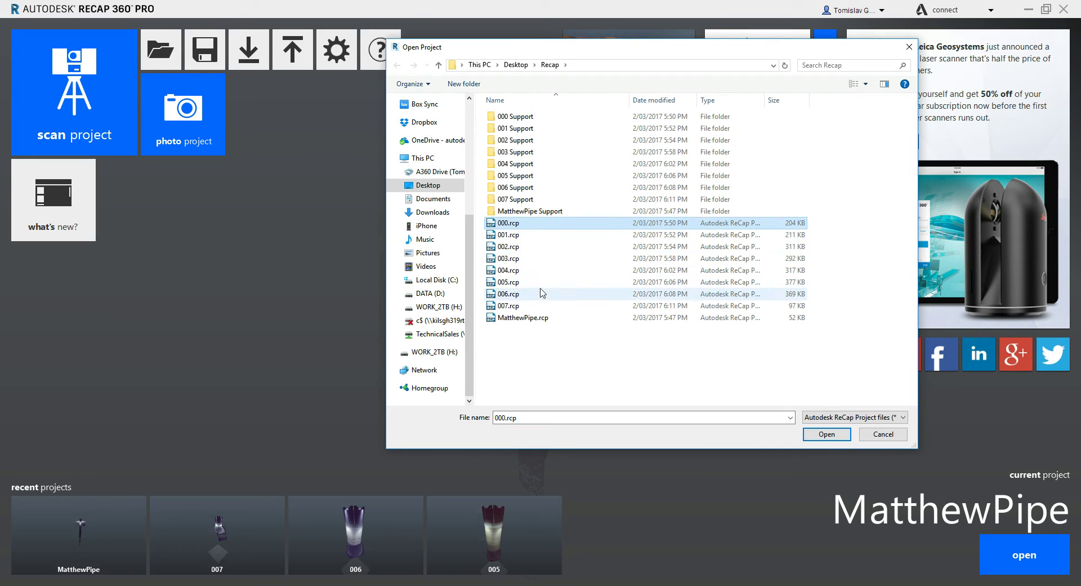
pyautogui.click(539, 305)
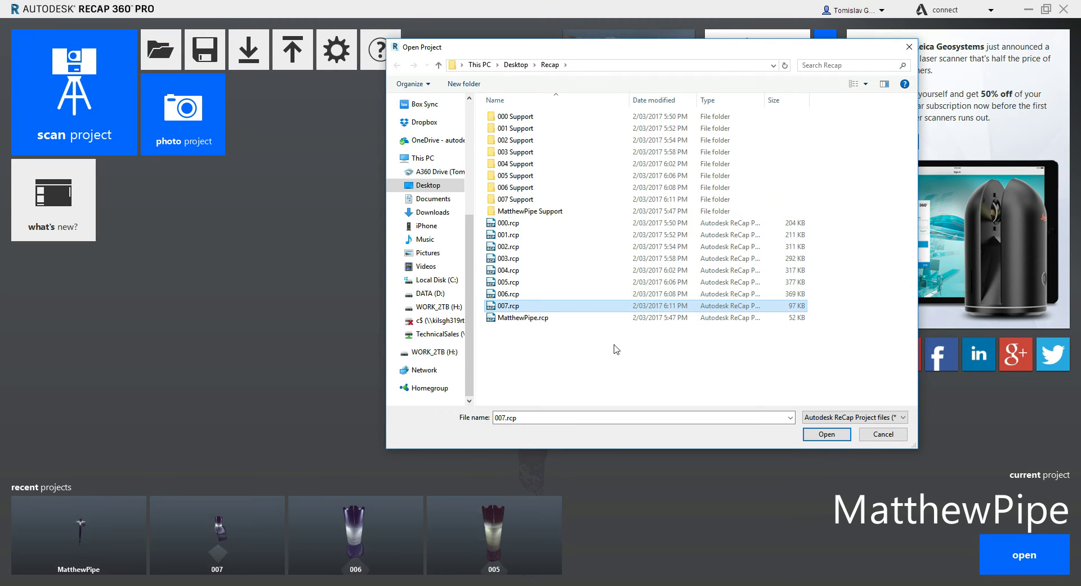
pyautogui.click(876, 435)
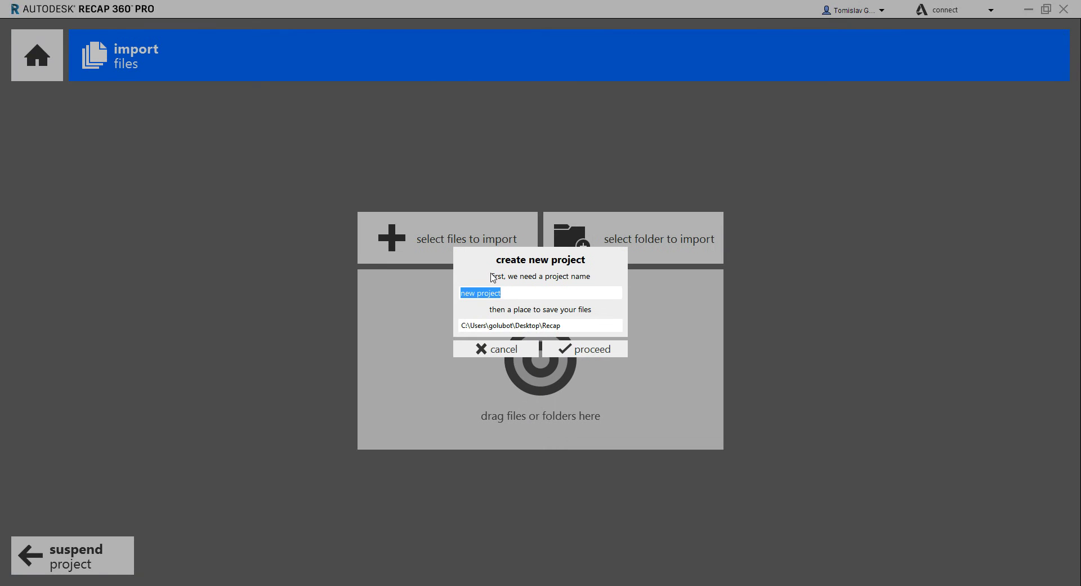
# Create scan project 008, add the post_scan008 scan, import it and start indexing.
pyautogui.write('008')
pyautogui.click(575, 350)
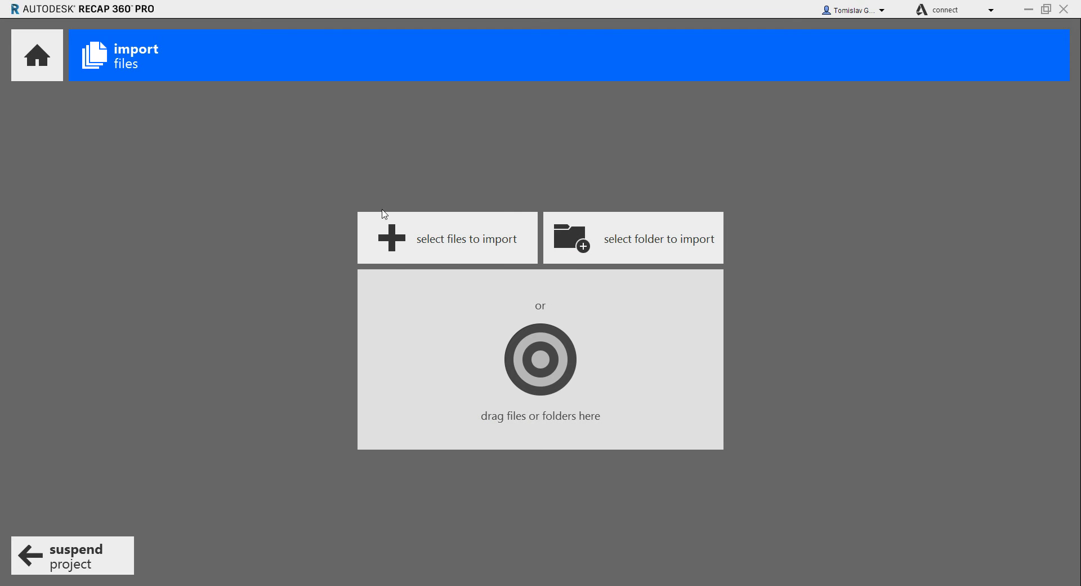
pyautogui.moveTo(369, 391); pyautogui.dragTo(456, 377)
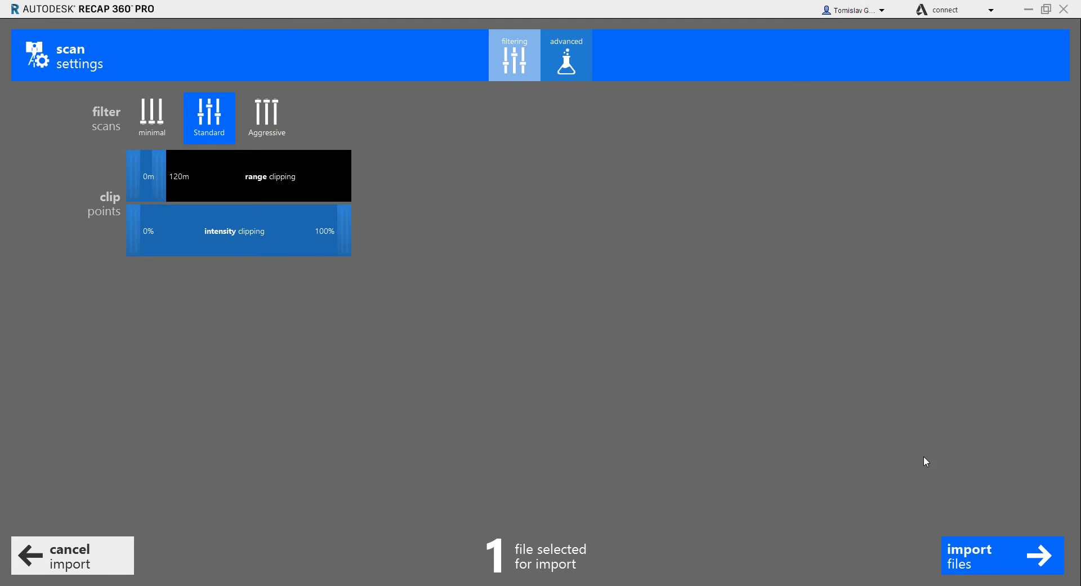
pyautogui.click(970, 556)
pyautogui.click(979, 562)
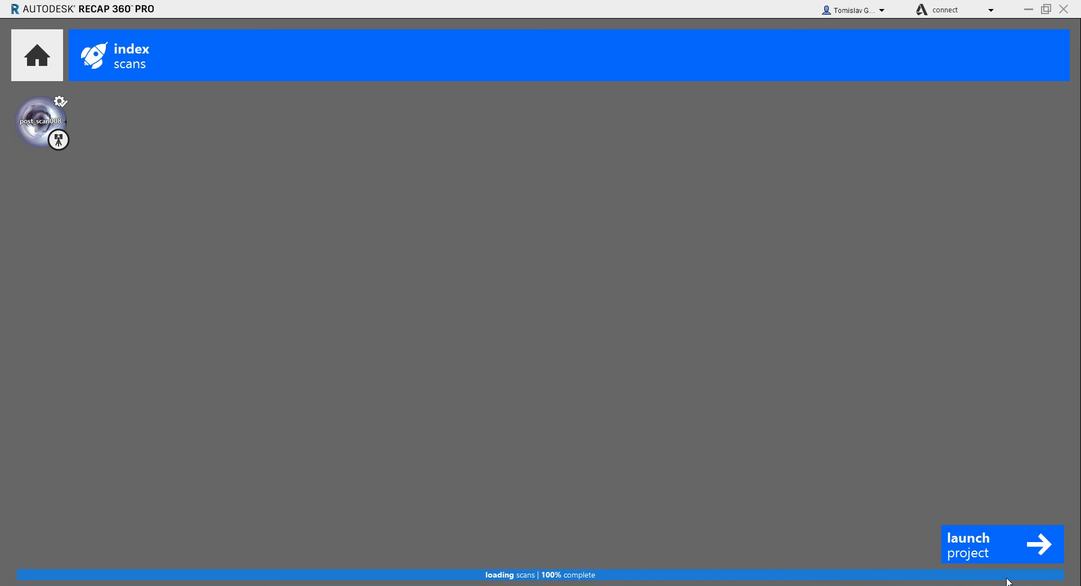
# Launch project 008, orbit and zoom around the post_scan008 point cloud, then return Home.
pyautogui.click(994, 542)
pyautogui.moveTo(668, 317); pyautogui.dragTo(666, 369)
pyautogui.moveTo(727, 351); pyautogui.dragTo(790, 337)
pyautogui.scroll(5, 651, 224)
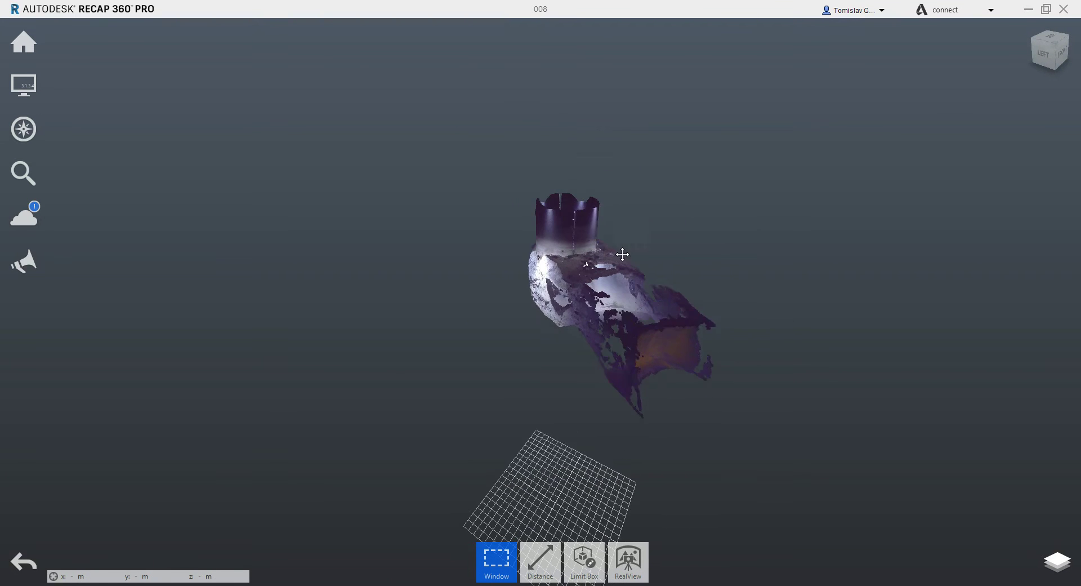
pyautogui.moveTo(689, 306); pyautogui.dragTo(806, 257)
pyautogui.scroll(-5, 595, 251)
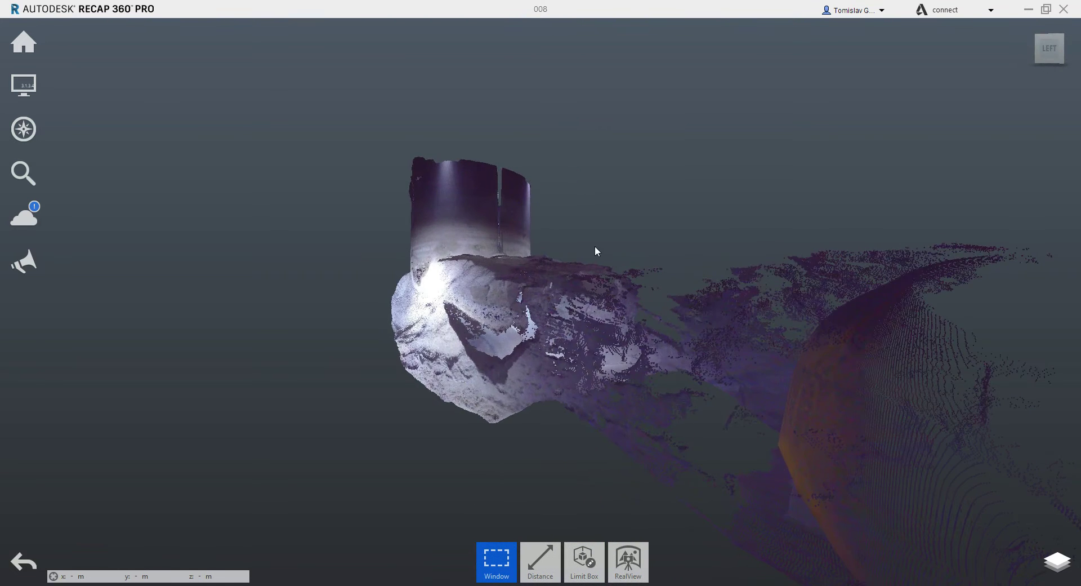
pyautogui.moveTo(611, 213); pyautogui.dragTo(614, 225)
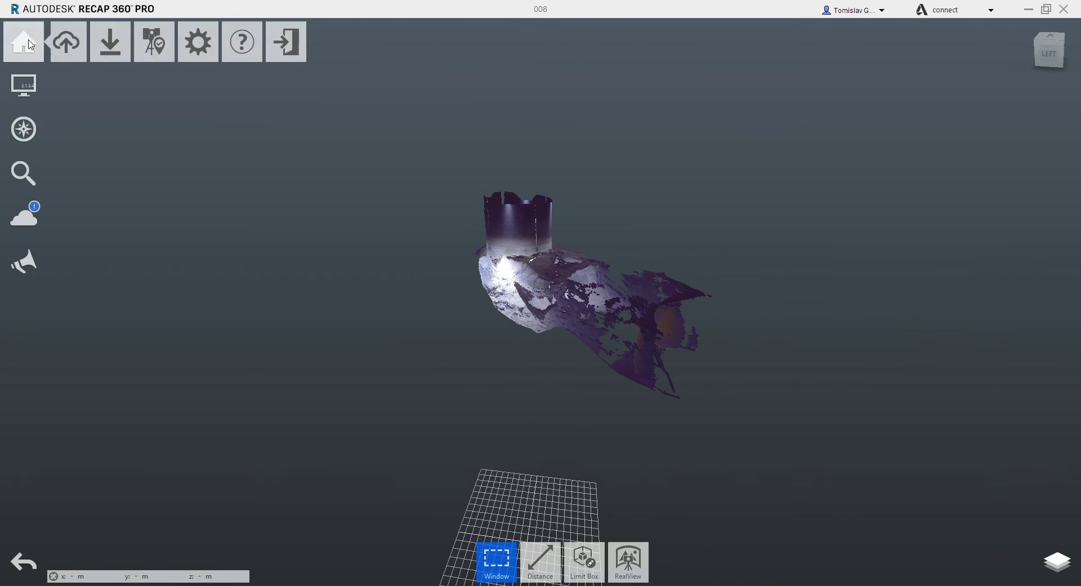
pyautogui.click(23, 43)
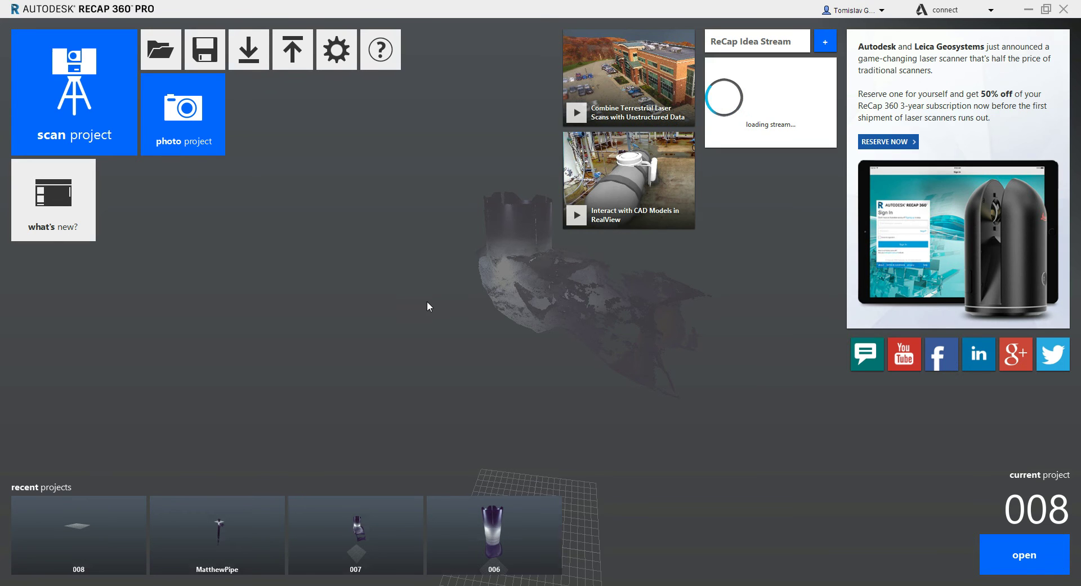
# Save the 008 project when prompted and open the 000 project from the Open Project dialog.
pyautogui.click(162, 62)
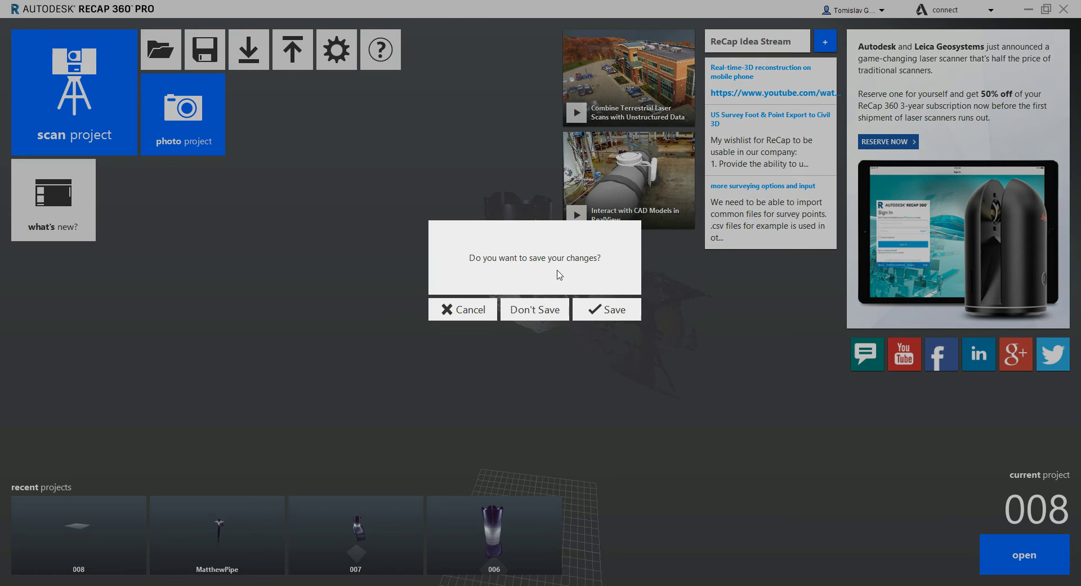
pyautogui.click(610, 313)
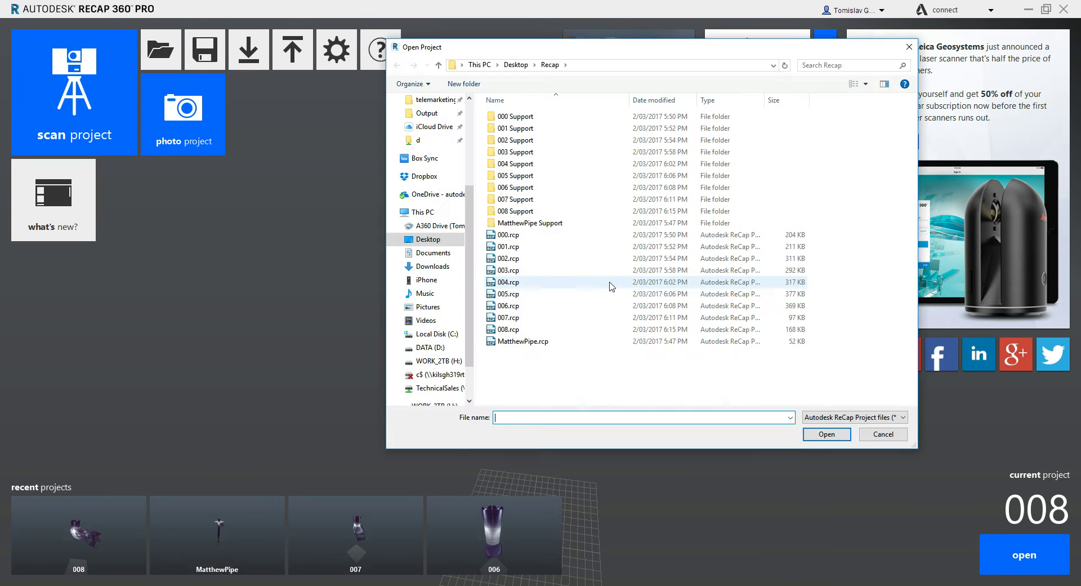
pyautogui.doubleClick(594, 246)
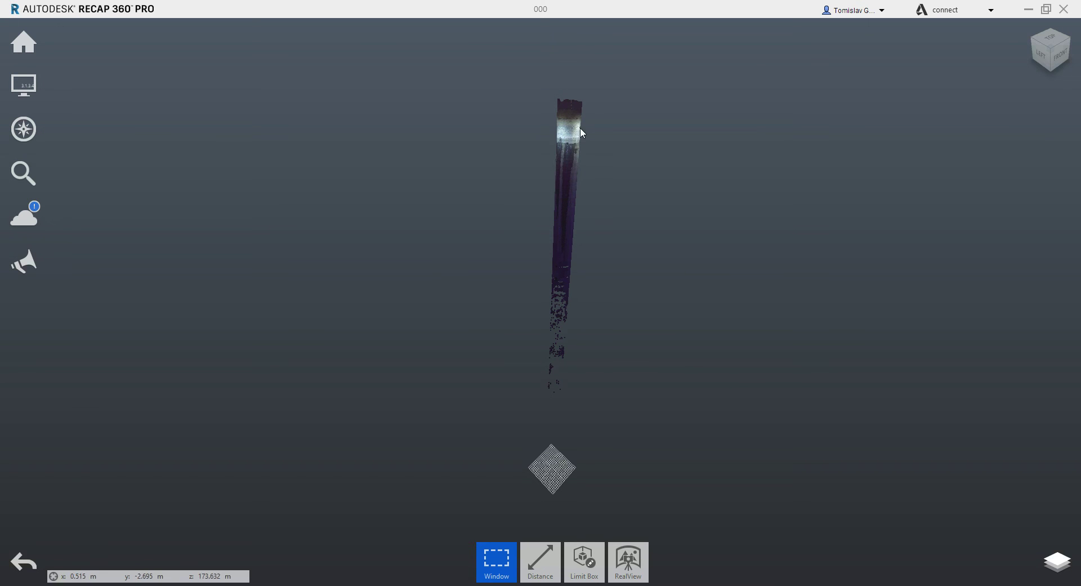
pyautogui.moveTo(23, 42)
pyautogui.moveTo(71, 42)
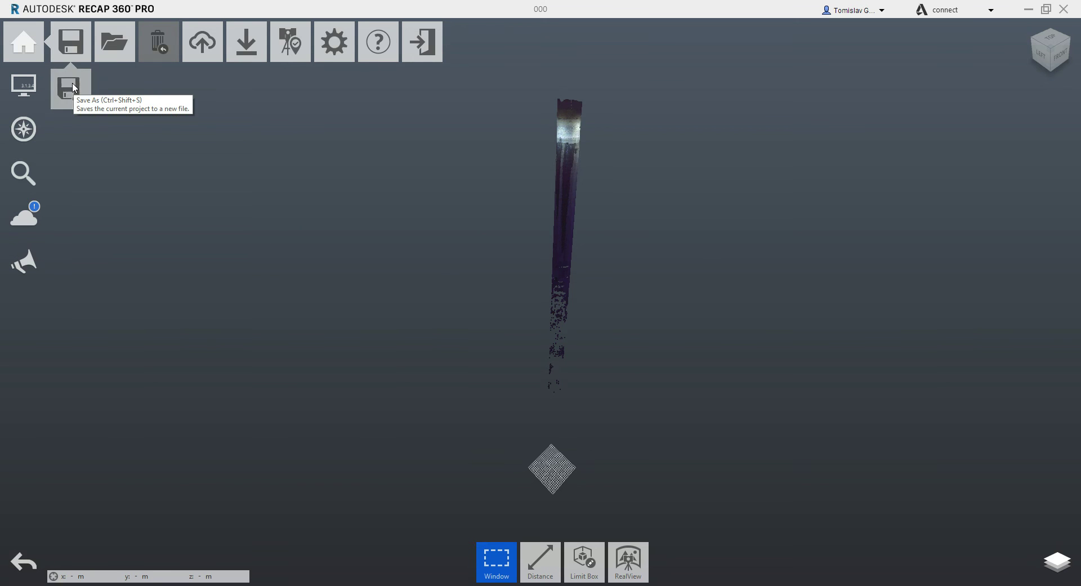
# Save the 000 project under the new name CombinedModels in the Recap folder.
pyautogui.click(75, 88)
pyautogui.write('CombinedModels')
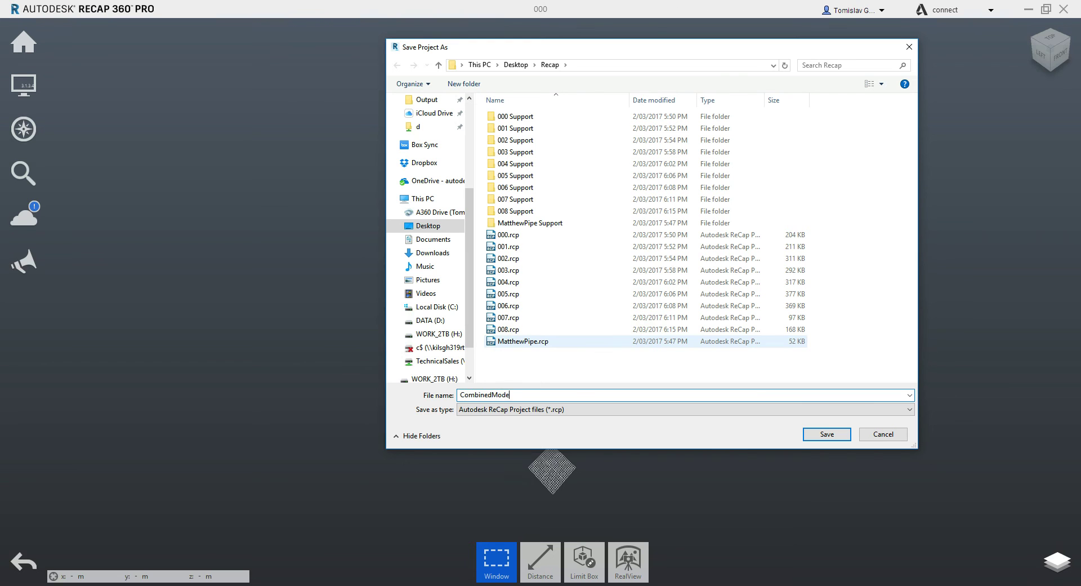
pyautogui.click(827, 434)
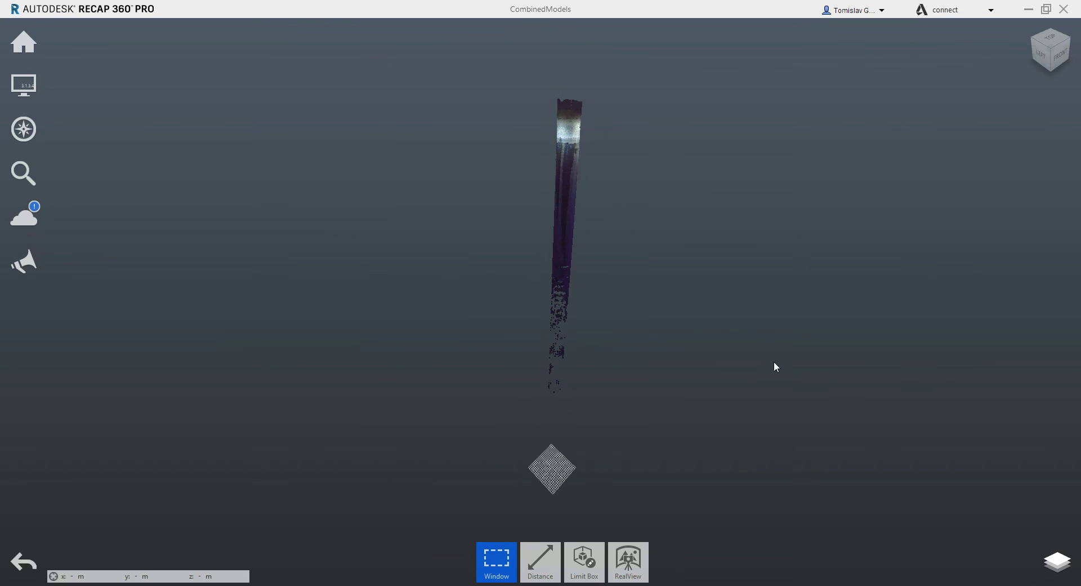
# Select 001–008.rcp plus 000.rcp in the Recap folder and add them to the import.
pyautogui.moveTo(23, 41)
pyautogui.moveTo(248, 41)
pyautogui.click(249, 43)
pyautogui.click(521, 232)
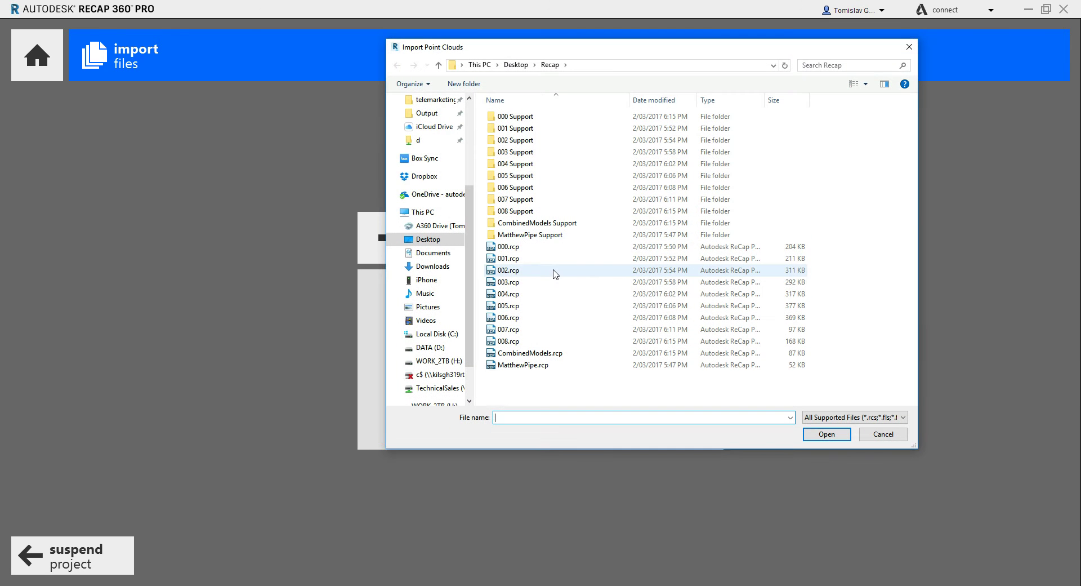
pyautogui.click(555, 259)
pyautogui.keyDown('shift'); pyautogui.click(555, 341); pyautogui.keyUp('shift')
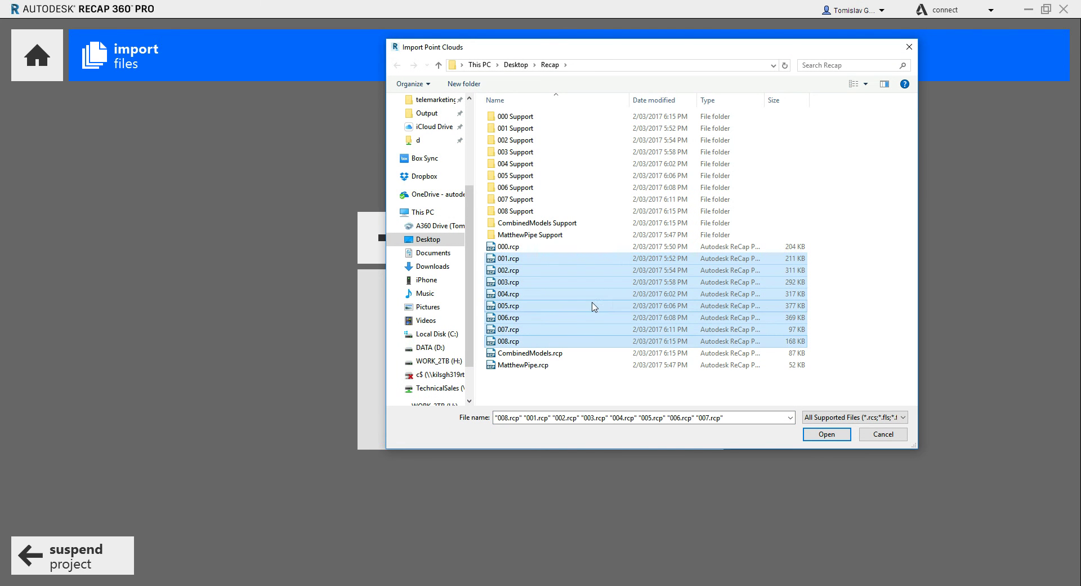
pyautogui.keyDown('ctrl'); pyautogui.click(520, 246); pyautogui.keyUp('ctrl')
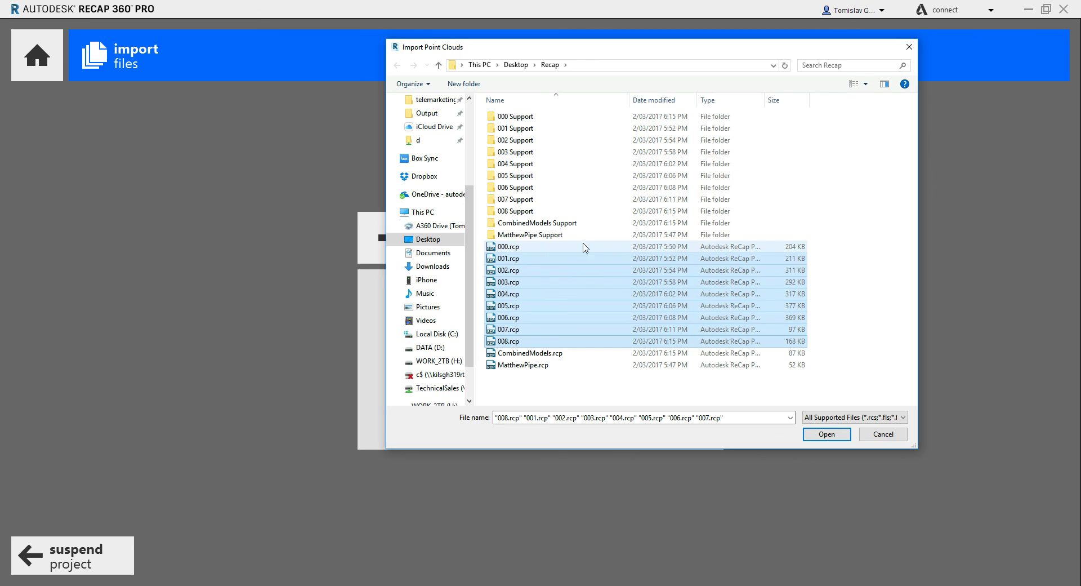
pyautogui.click(811, 434)
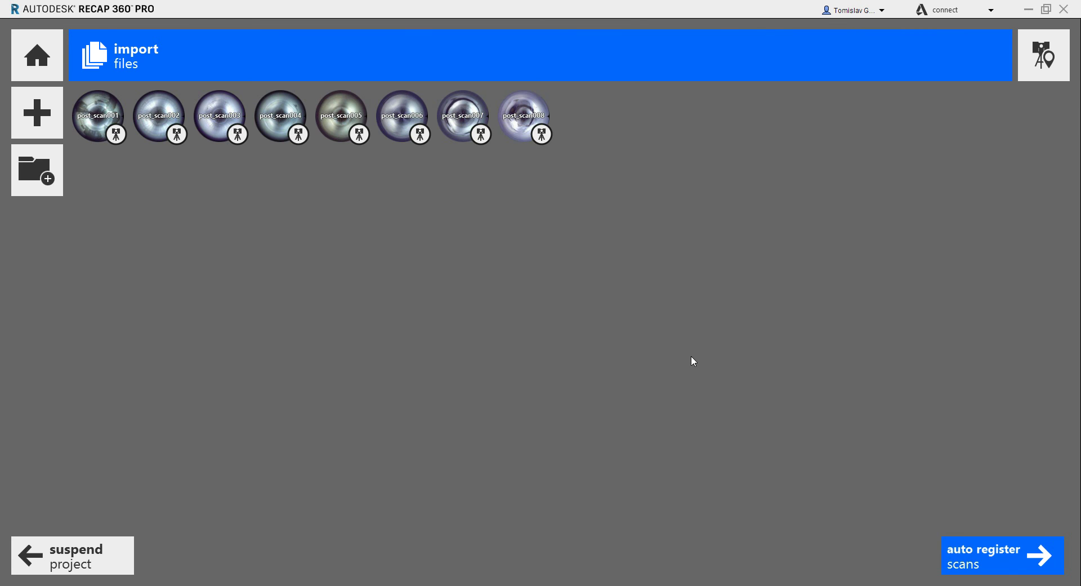
pyautogui.moveTo(1011, 561)
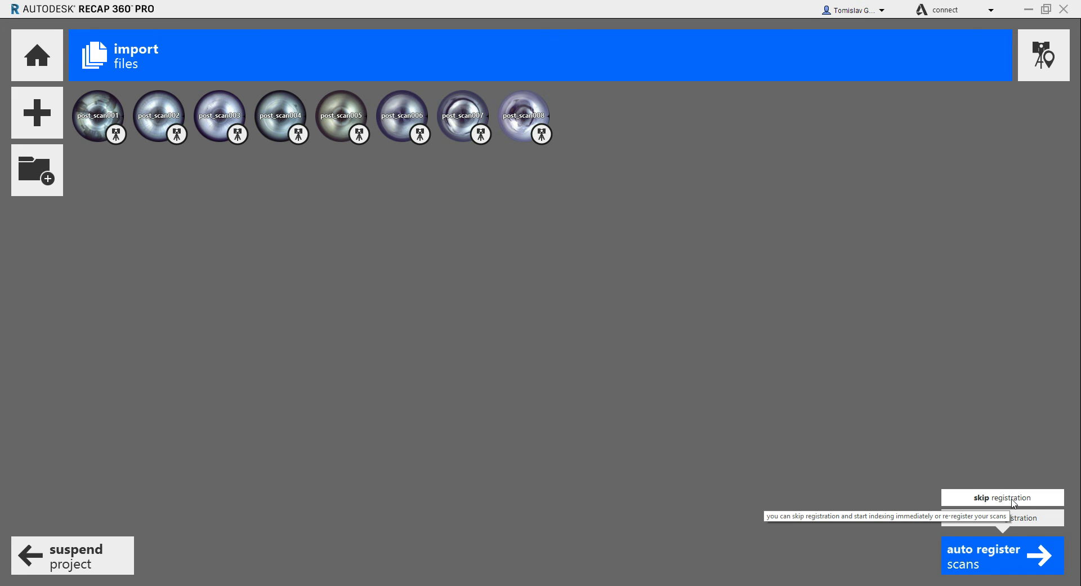
# Skip registration so the imported scans go straight to indexing.
pyautogui.click(1013, 502)
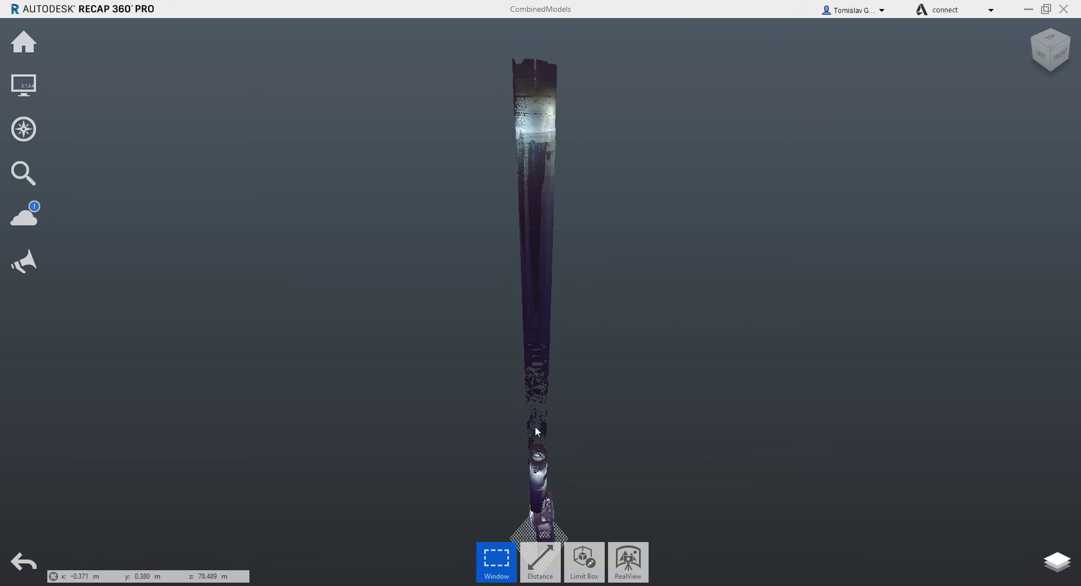
# Zoom out, pan and orbit to a side-on pipe view, then show the Project Navigator panel.
pyautogui.scroll(-3, 542, 357)
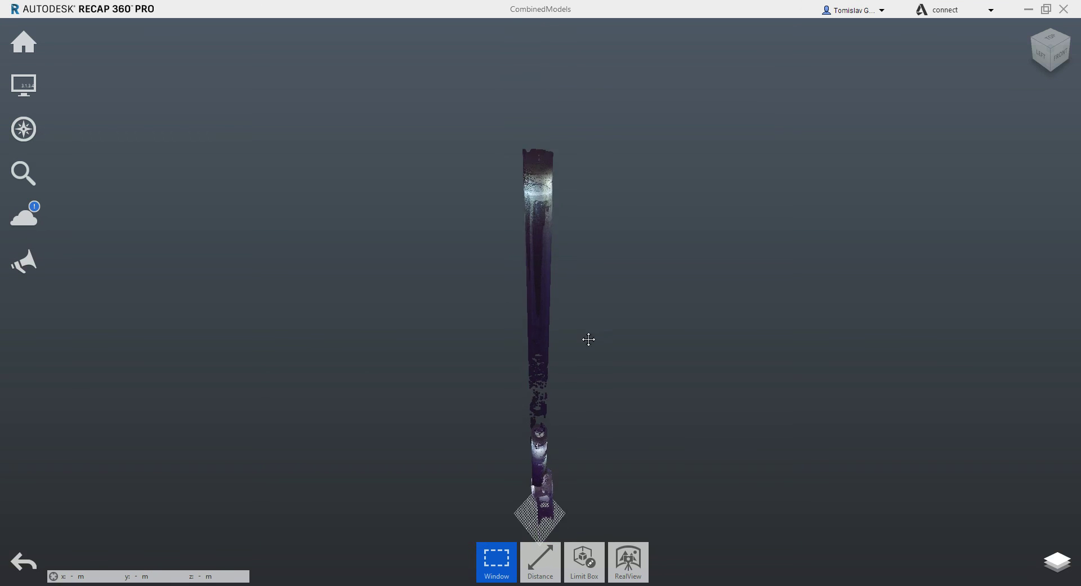
pyautogui.moveTo(593, 390); pyautogui.dragTo(582, 299, button='middle')
pyautogui.moveTo(580, 373); pyautogui.dragTo(770, 294)
pyautogui.moveTo(685, 326); pyautogui.dragTo(708, 362)
pyautogui.moveTo(1057, 561)
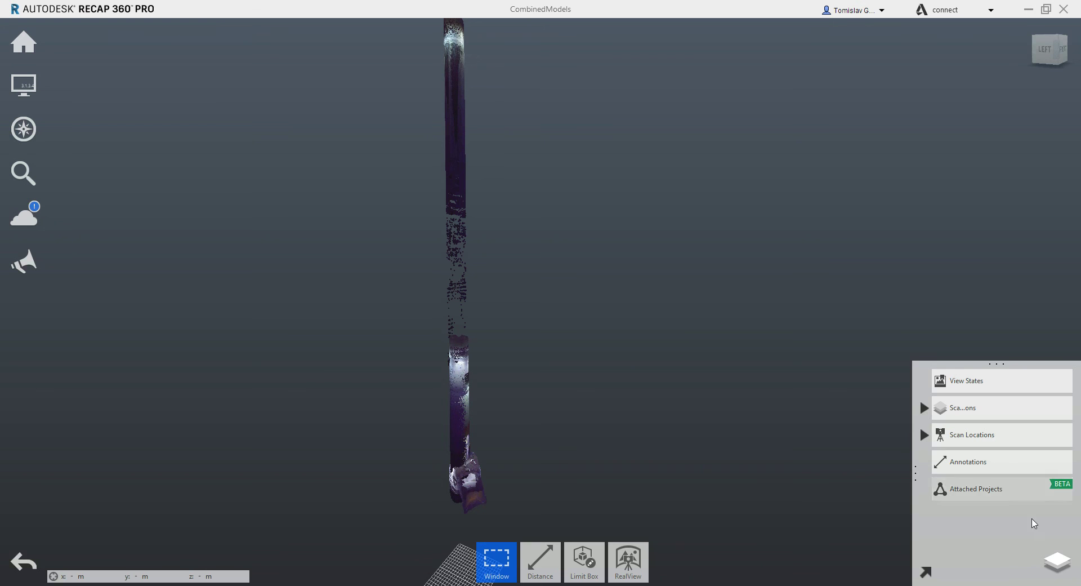
# Expand Scan Locations and toggle post_scan000, post_scan001 and post_scan002 off and back on.
pyautogui.click(924, 435)
pyautogui.moveTo(957, 463)
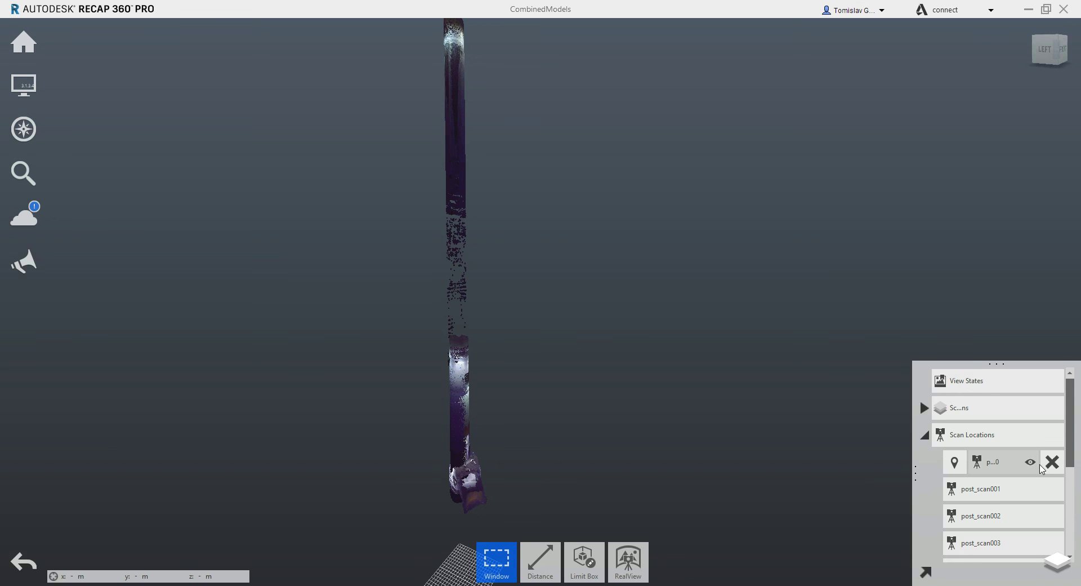
pyautogui.click(1031, 463)
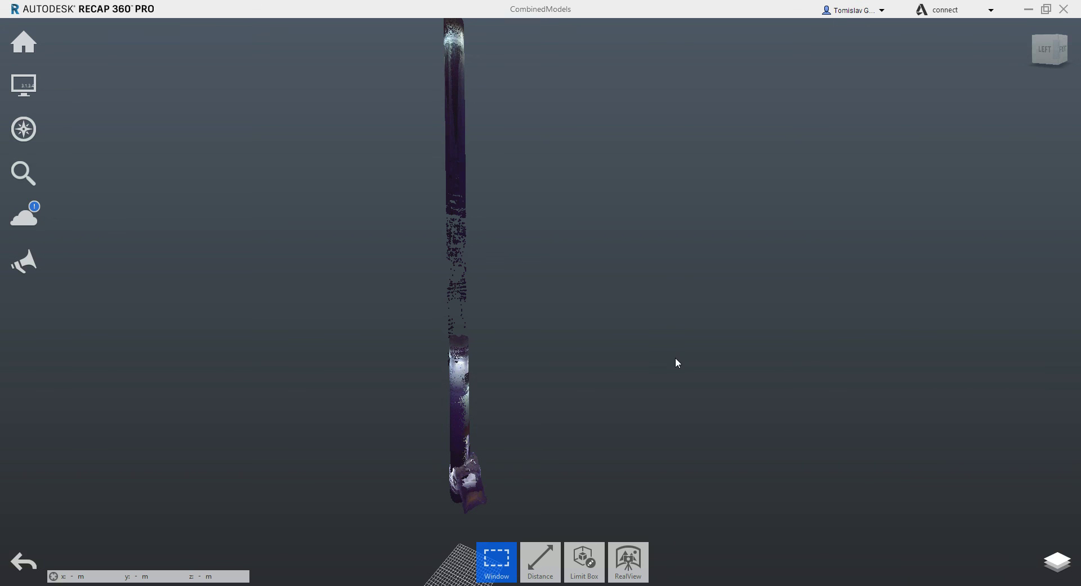
pyautogui.scroll(-3, 675, 360)
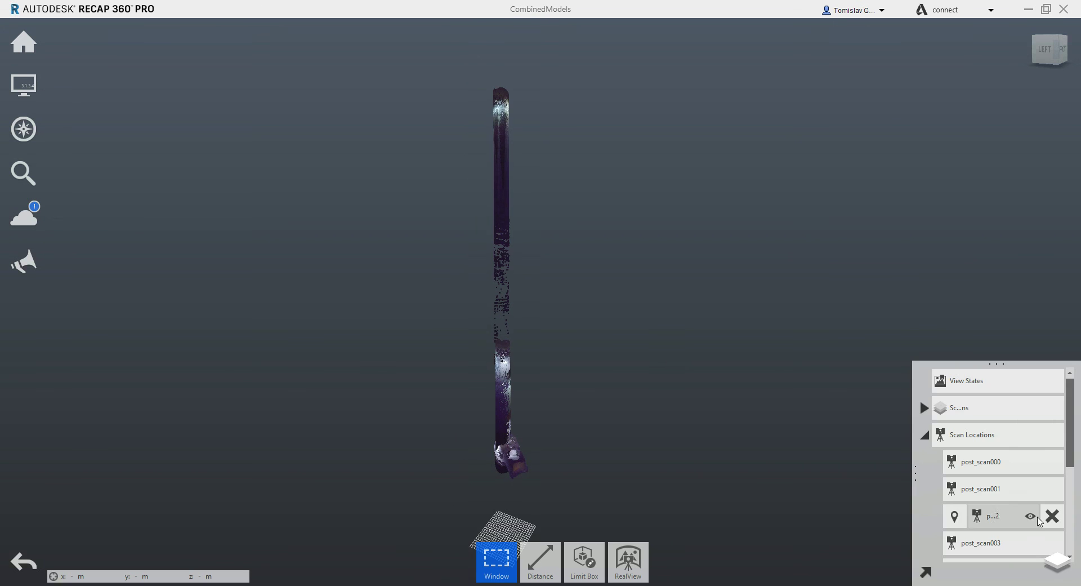
pyautogui.click(1031, 462)
pyautogui.click(1031, 462)
pyautogui.click(1031, 489)
pyautogui.click(1031, 489)
pyautogui.click(1032, 515)
pyautogui.click(1032, 516)
pyautogui.click(1032, 517)
pyautogui.click(1033, 516)
# Hide and reshow post_scan004, post_scan005 and post_scan008 to check their pipe sections.
pyautogui.scroll(-5, 1033, 517)
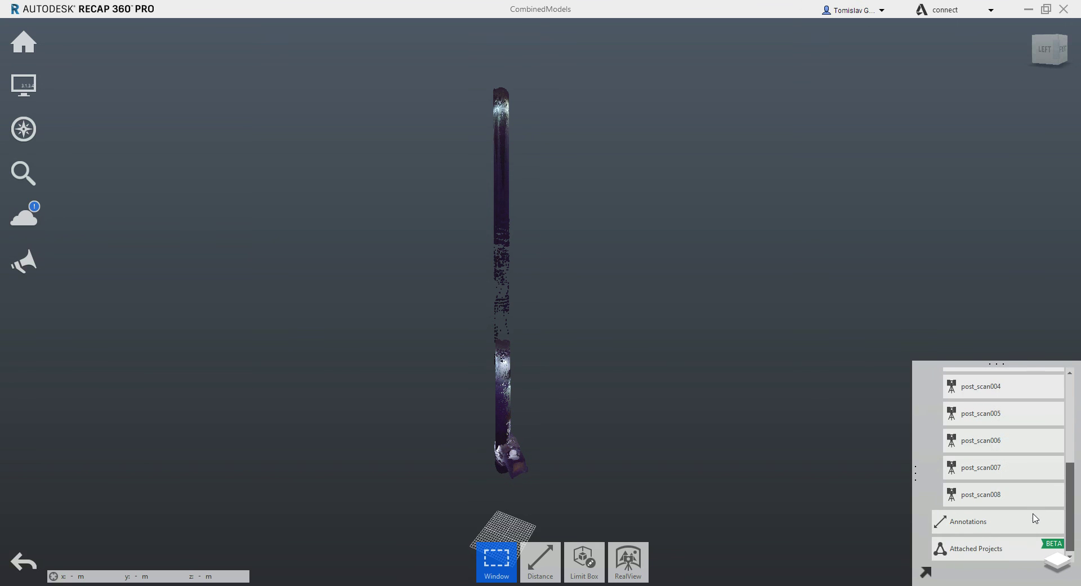
pyautogui.click(1029, 389)
pyautogui.click(1029, 388)
pyautogui.click(1033, 417)
pyautogui.click(1033, 417)
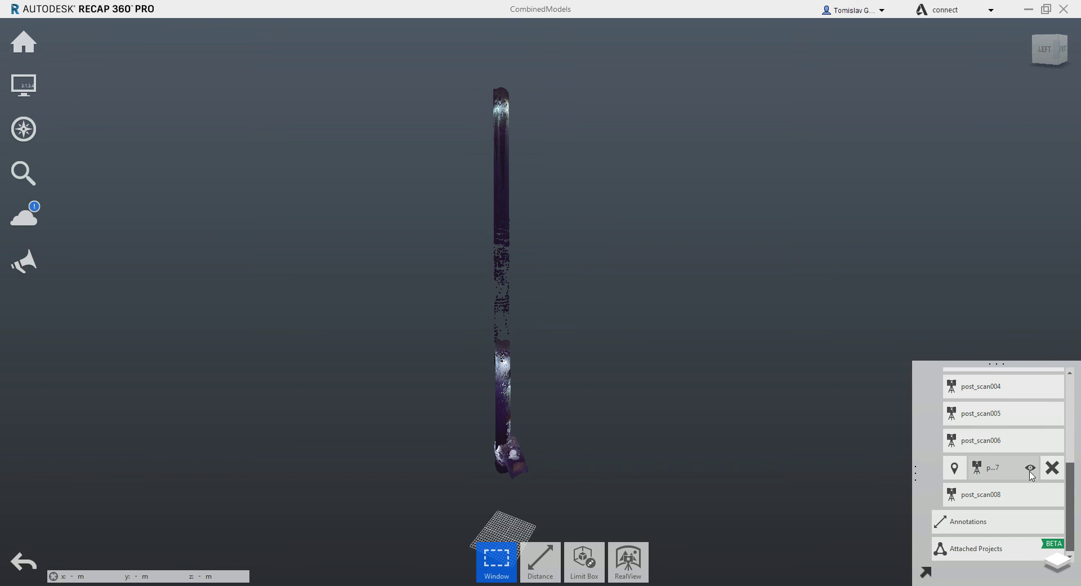
pyautogui.click(1032, 497)
pyautogui.click(1032, 498)
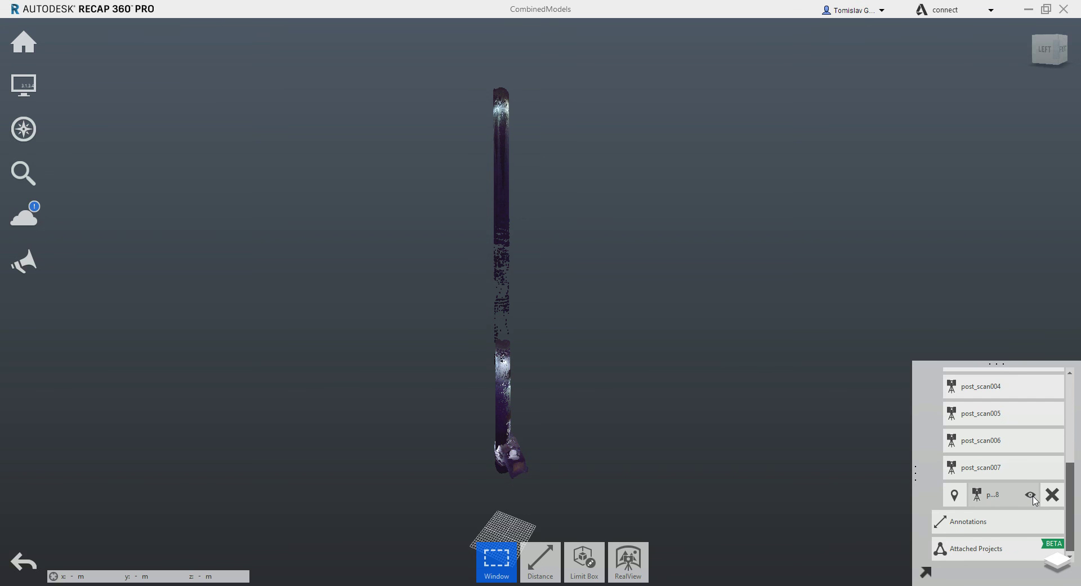
pyautogui.scroll(5, 512, 470)
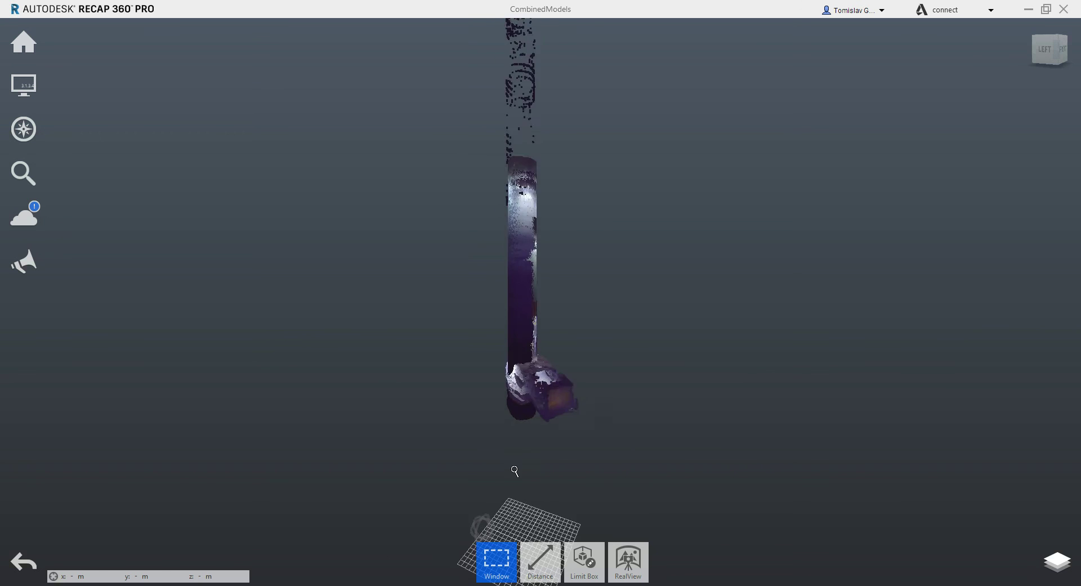
pyautogui.scroll(3, 607, 320)
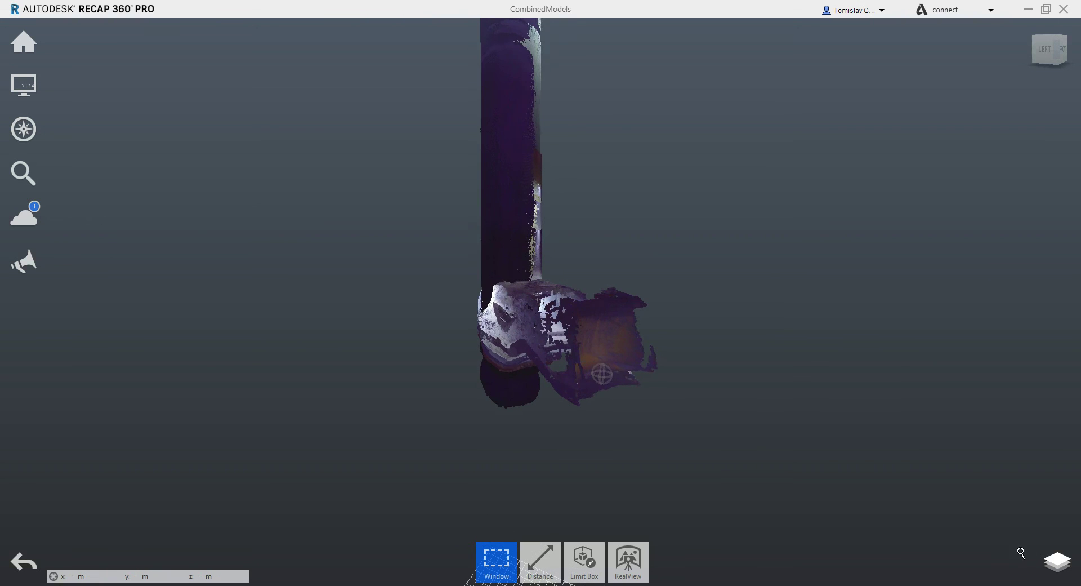
pyautogui.moveTo(1063, 570)
pyautogui.moveTo(1028, 473)
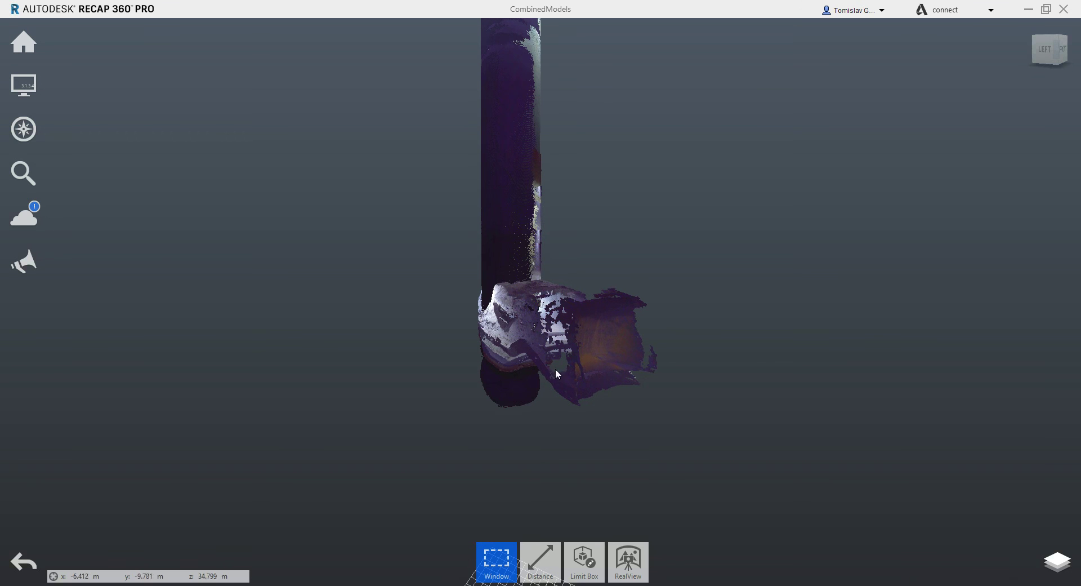
pyautogui.moveTo(1029, 498)
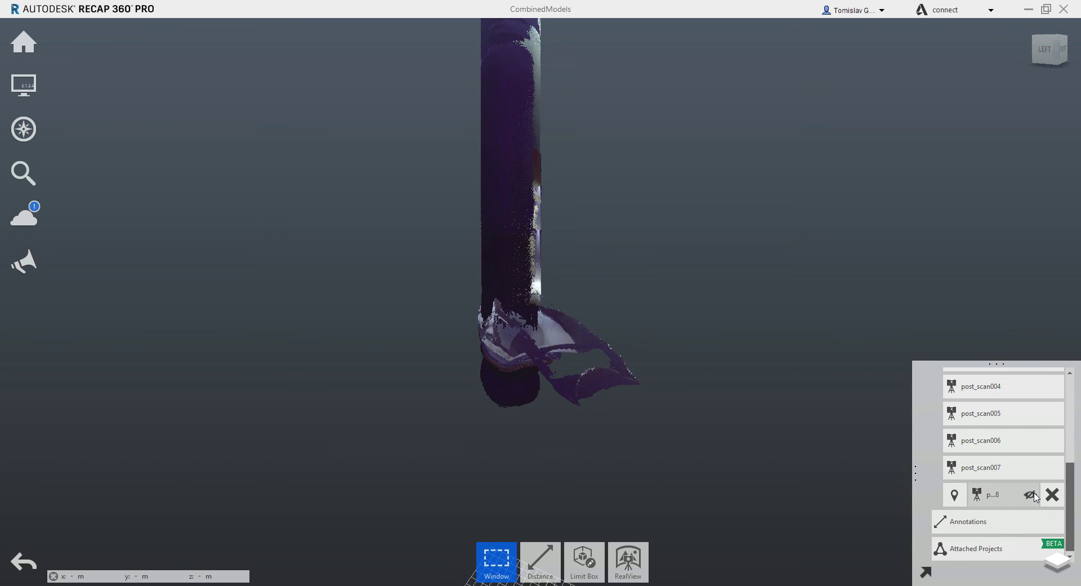
pyautogui.scroll(-1, 688, 386)
pyautogui.scroll(-2, 683, 414)
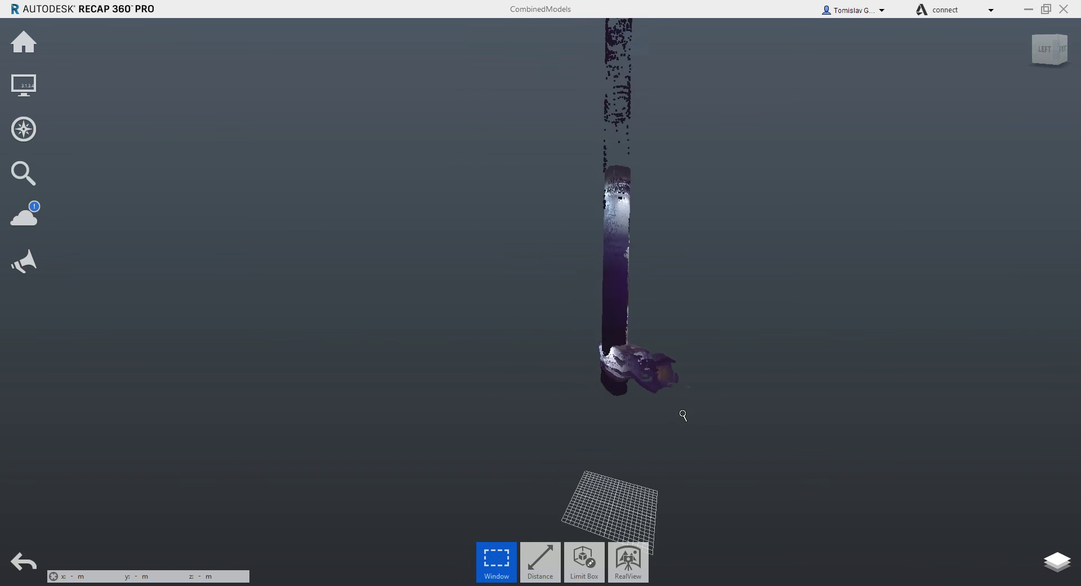
pyautogui.moveTo(705, 337); pyautogui.dragTo(571, 312, button='middle')
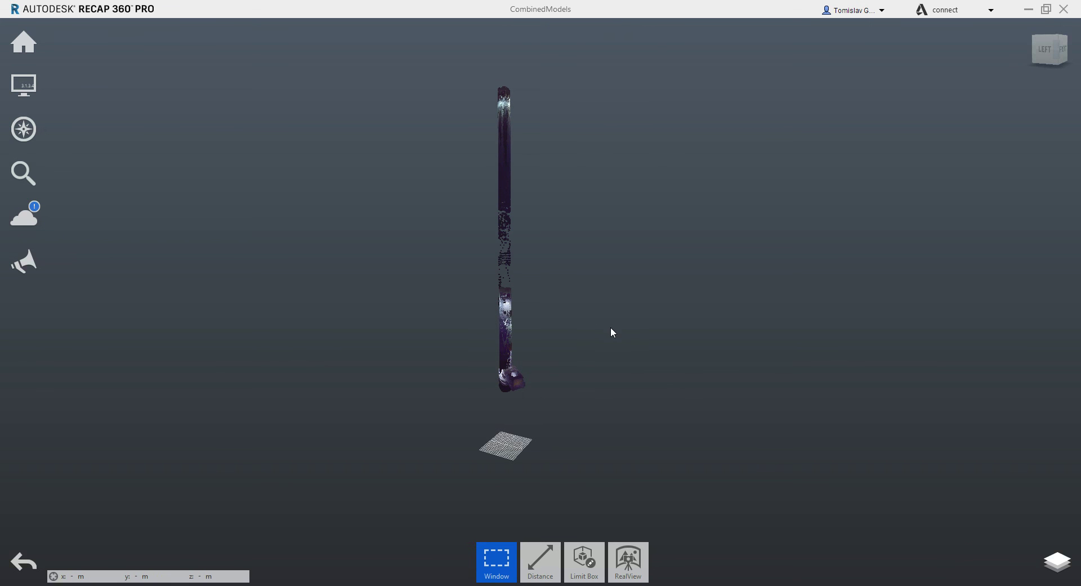
pyautogui.moveTo(606, 331); pyautogui.dragTo(613, 306, button='middle')
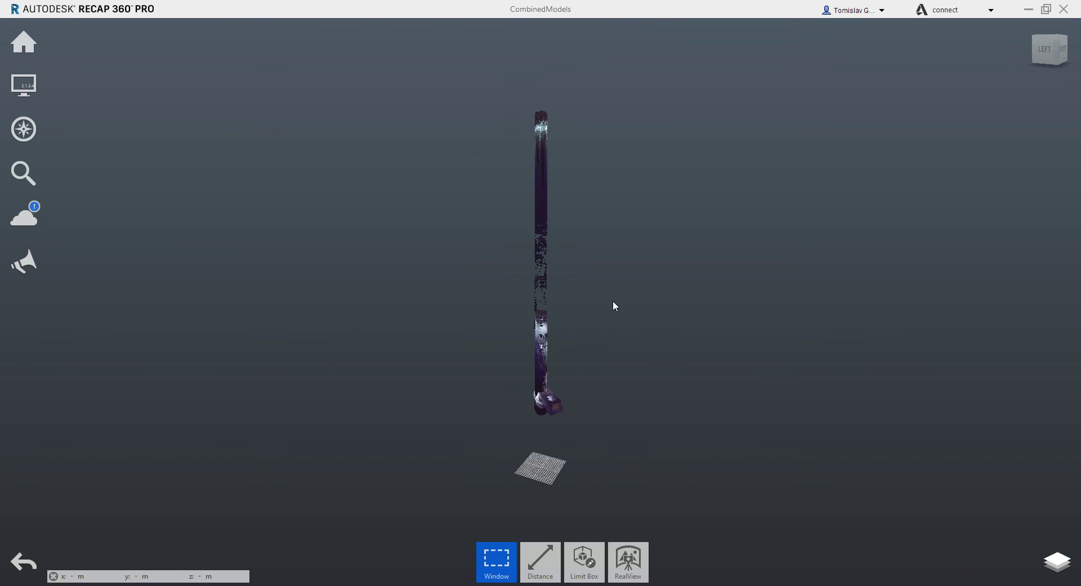
pyautogui.click(24, 215)
pyautogui.click(115, 216)
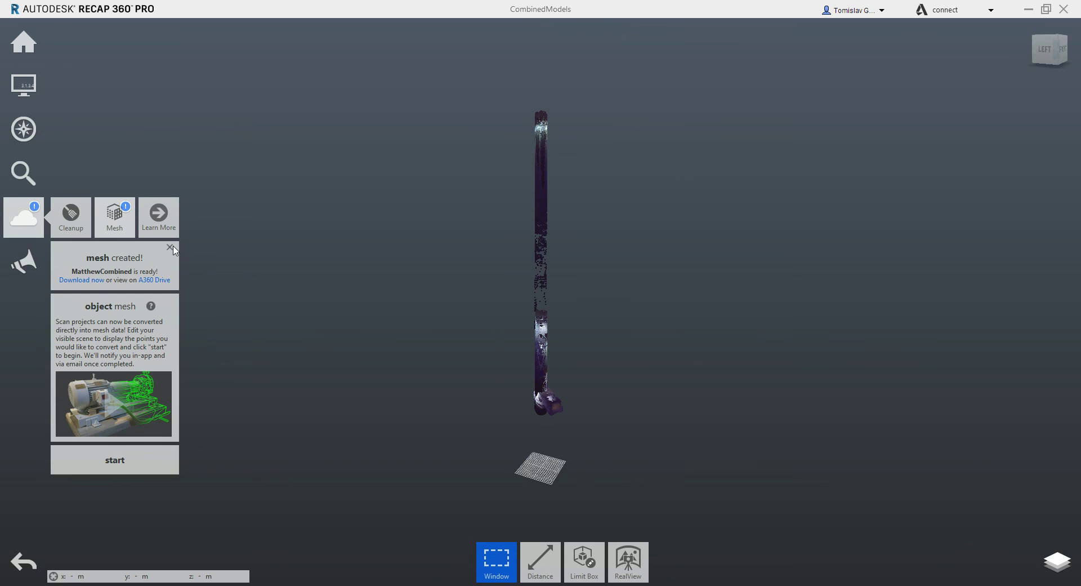
pyautogui.click(118, 225)
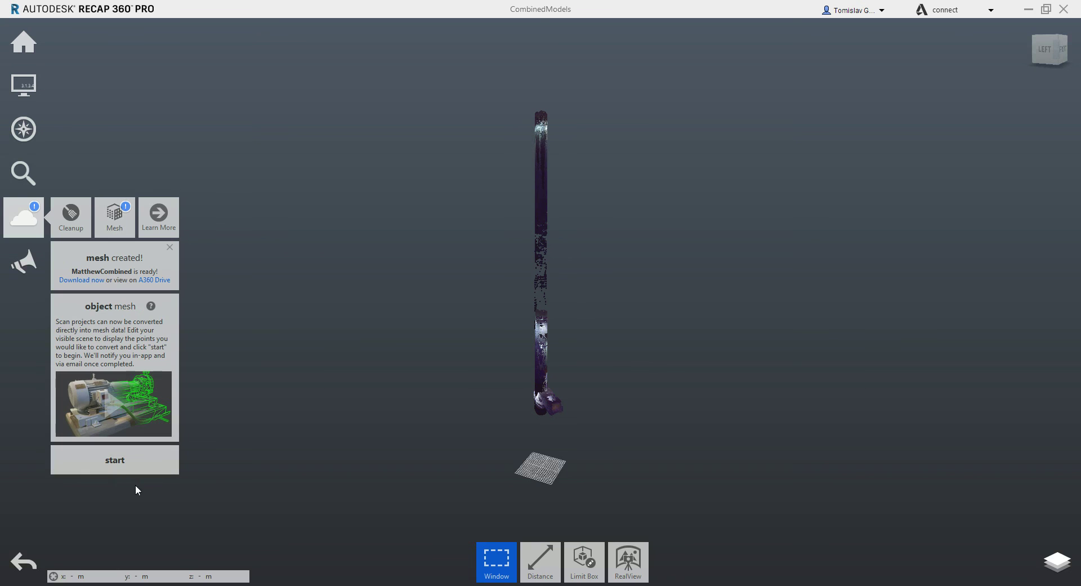
pyautogui.click(254, 388)
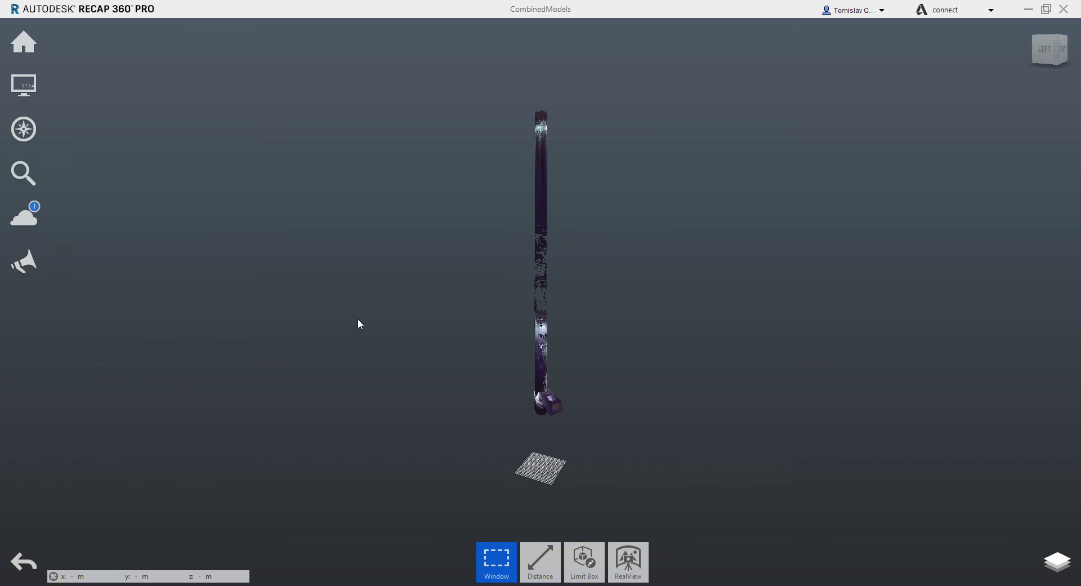